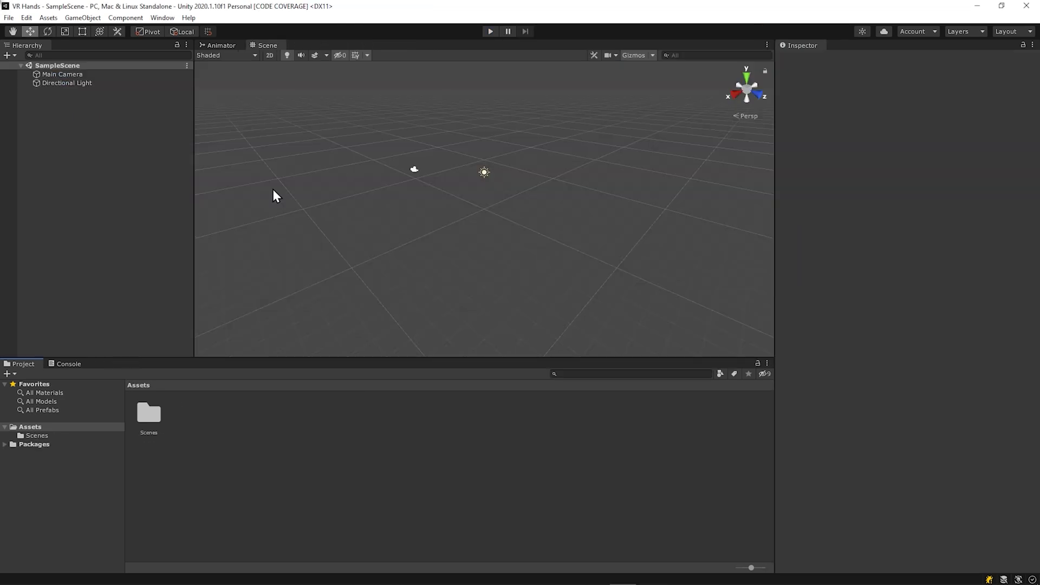
Go to the Window menu to reach the Package Manager.
{"action": "left_click", "coordinate": [161, 18]}
List all Unity Registry packages in the Package Manager and browse them.
{"action": "left_click", "coordinate": [222, 117]}
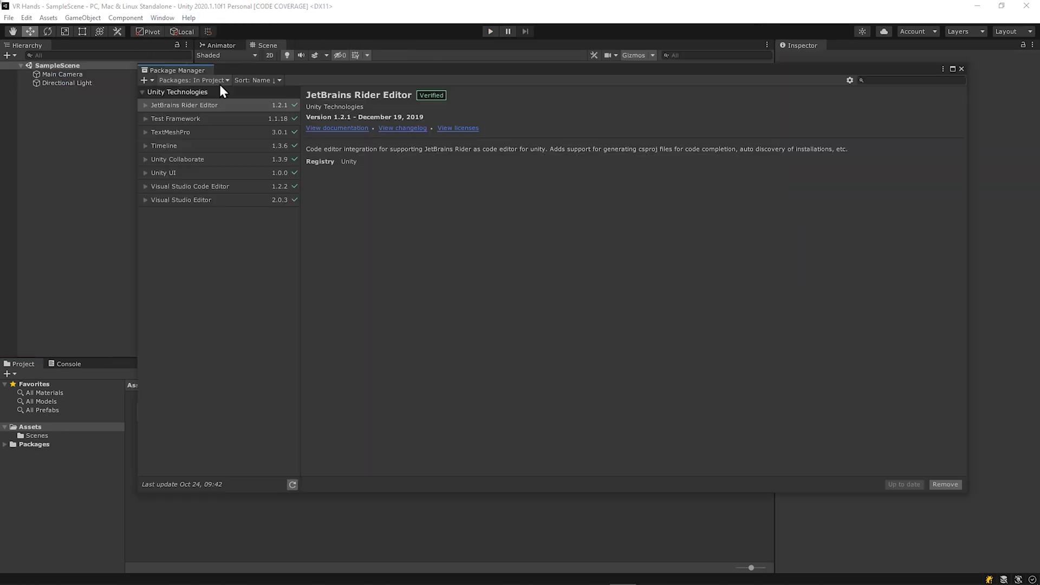
{"action": "left_click", "coordinate": [219, 85]}
{"action": "left_click", "coordinate": [215, 95]}
{"action": "scroll", "coordinate": [229, 215], "scroll_direction": "down", "scroll_amount": 3}
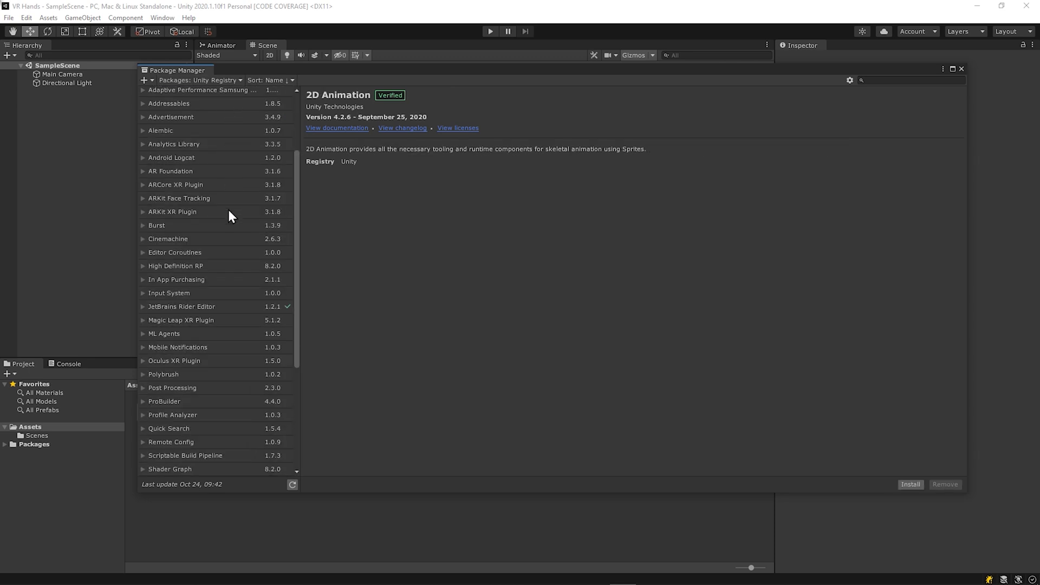
{"action": "scroll", "coordinate": [229, 212], "scroll_direction": "down", "scroll_amount": 5}
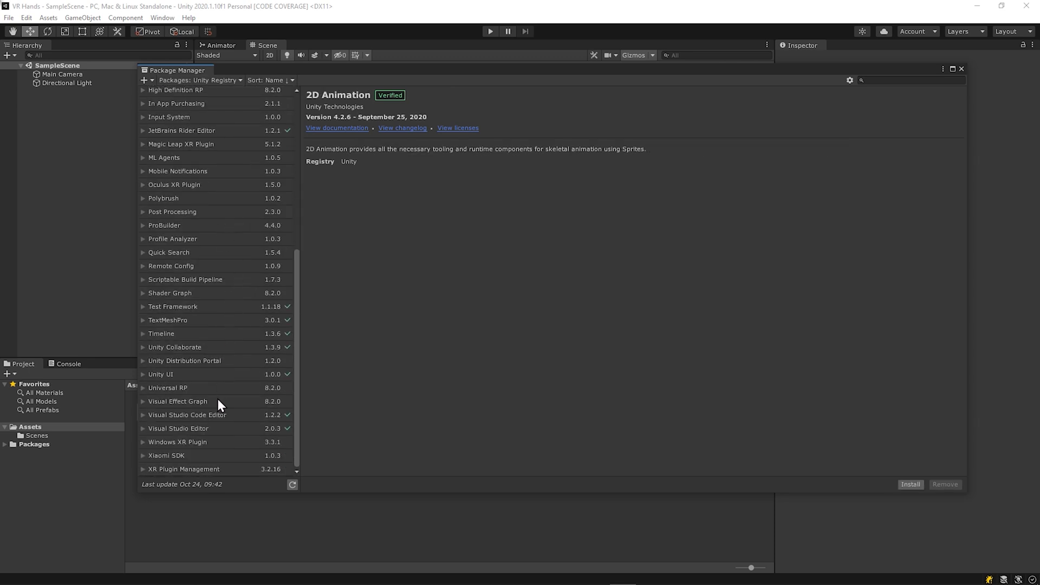
Enable Preview Packages in Project Settings > Package Manager.
{"action": "left_click", "coordinate": [26, 17]}
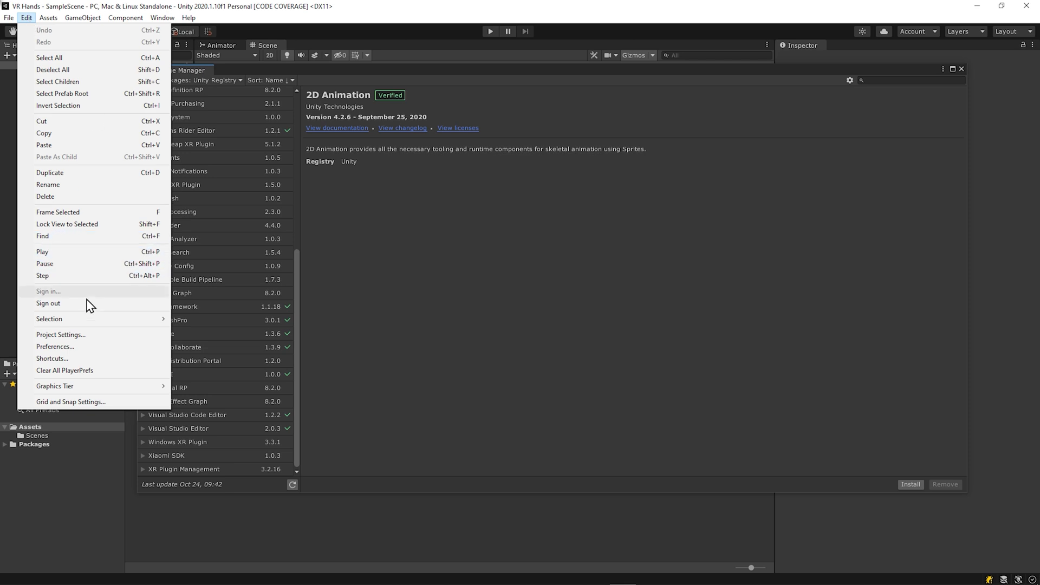
{"action": "left_click", "coordinate": [59, 334]}
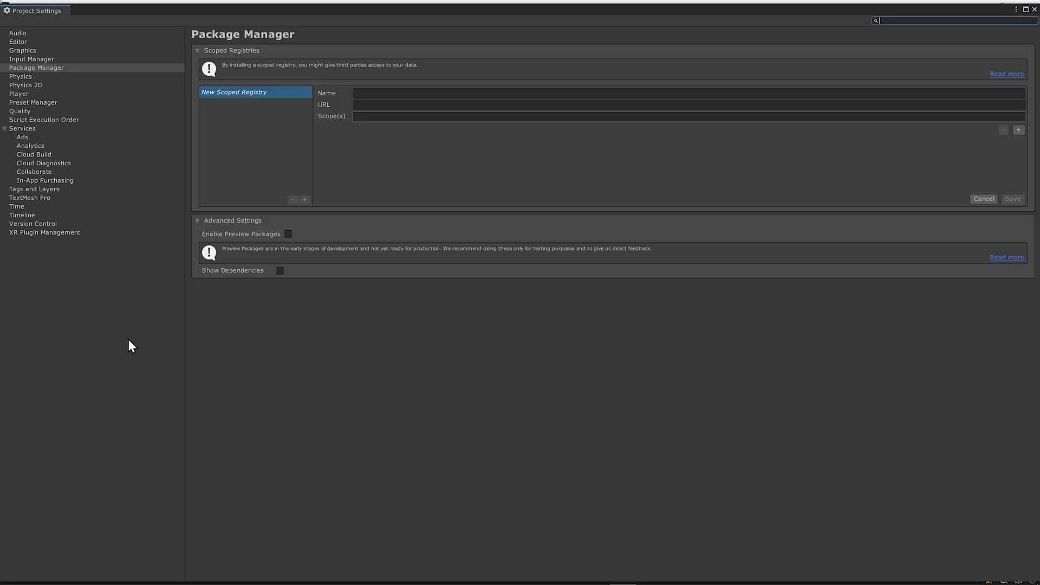
{"action": "left_click", "coordinate": [288, 235]}
{"action": "left_click", "coordinate": [563, 323]}
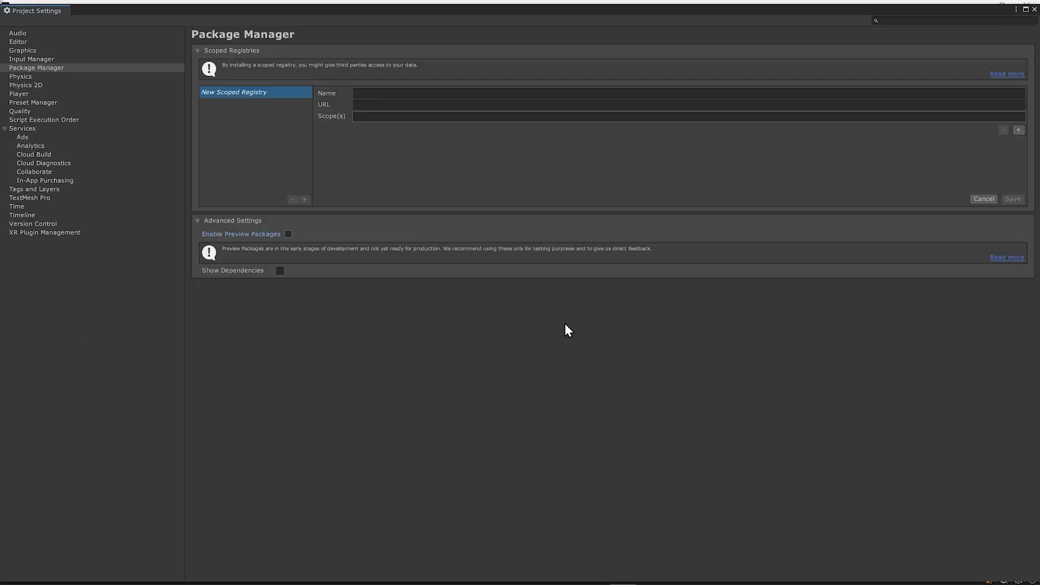
{"action": "left_click", "coordinate": [1034, 10]}
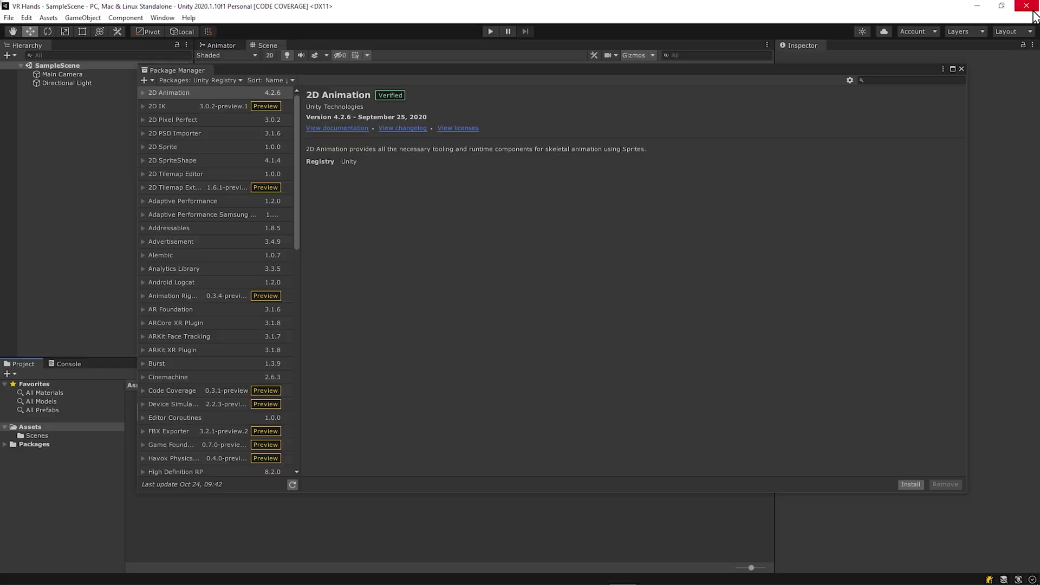
Install the XR Interaction Toolkit 0.9.4-preview package.
{"action": "scroll", "coordinate": [236, 304], "scroll_direction": "down", "scroll_amount": 10}
{"action": "left_click", "coordinate": [173, 457]}
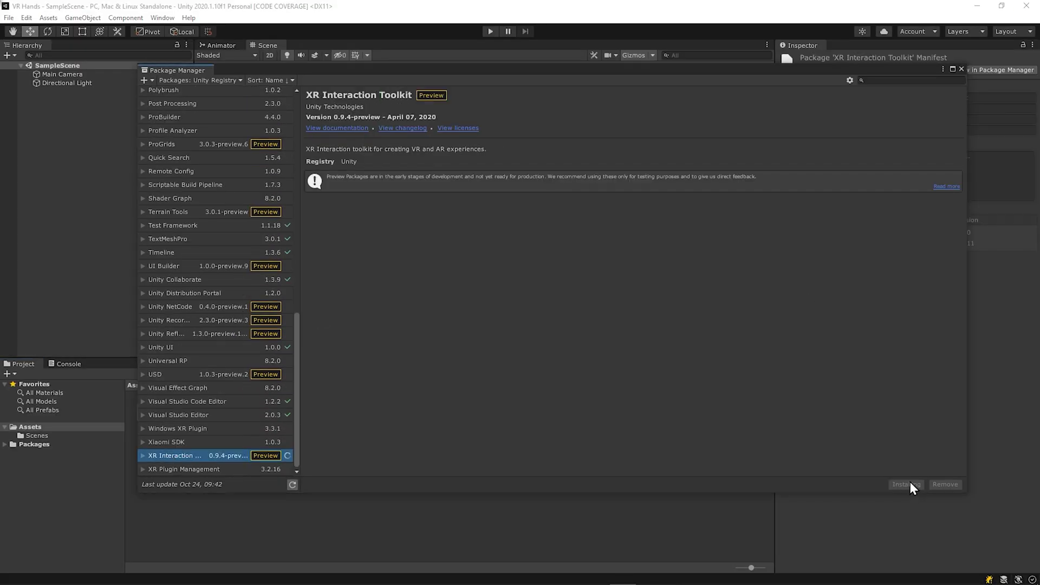
{"action": "left_click", "coordinate": [961, 69]}
{"action": "left_click", "coordinate": [26, 18]}
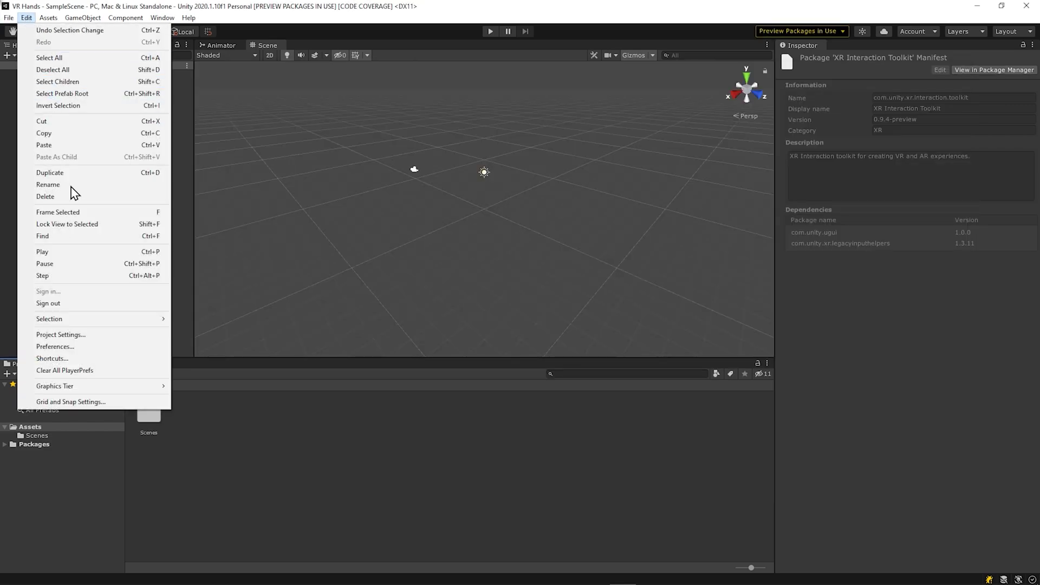
Tick Oculus under Plug-in Providers in XR Plug-in Management.
{"action": "left_click", "coordinate": [60, 334]}
{"action": "left_click", "coordinate": [82, 232]}
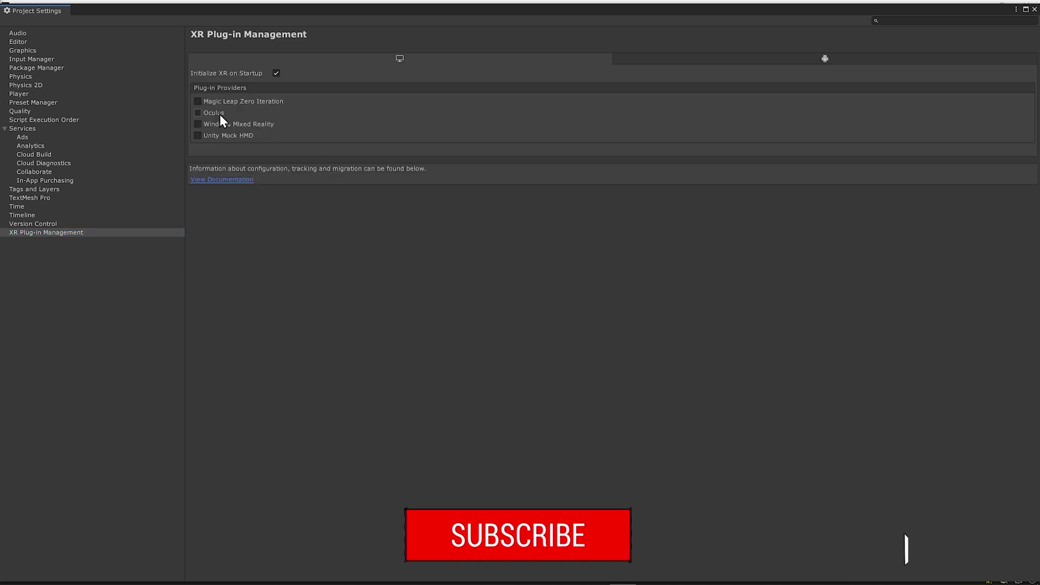
{"action": "left_click", "coordinate": [219, 113]}
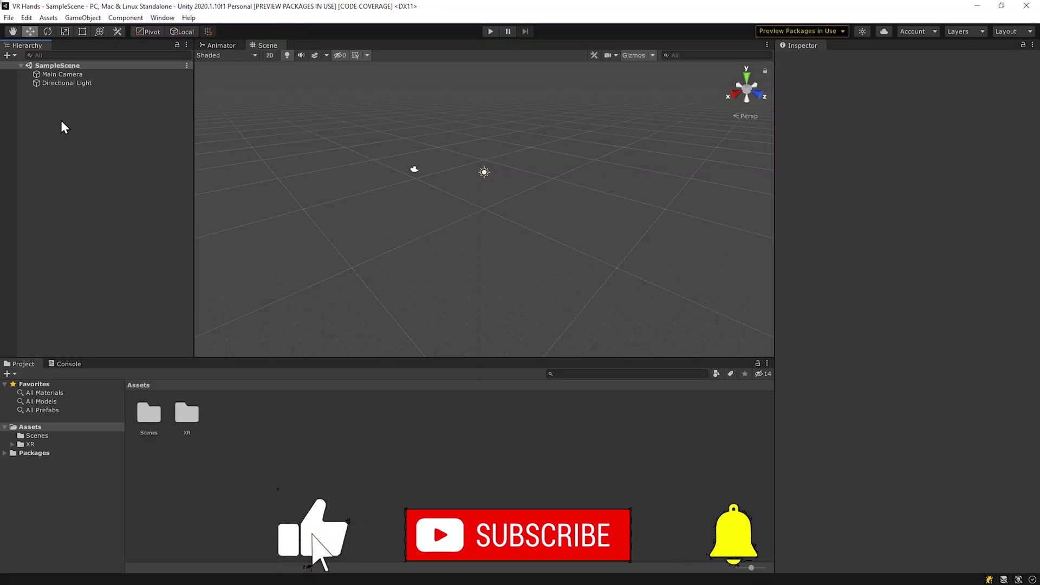
{"action": "right_click", "coordinate": [61, 122]}
Bring up the Hierarchy's XR create options, including Room-Scale XR Rig.
{"action": "mouse_move", "coordinate": [132, 331]}
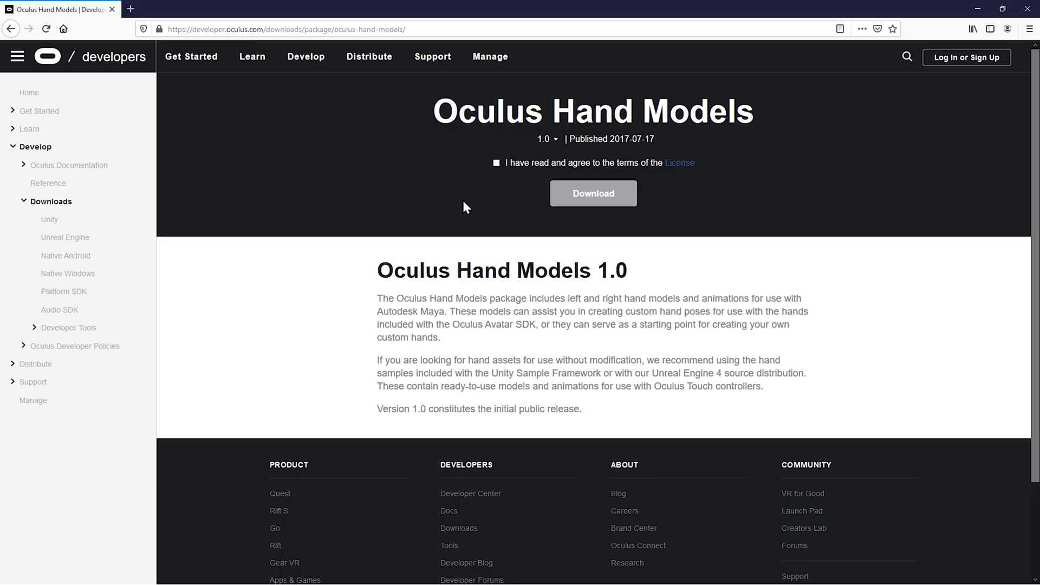
Accept the license agreement on the Oculus Hand Models 1.0 download page.
{"action": "scroll", "coordinate": [463, 202], "scroll_direction": "down", "scroll_amount": 2}
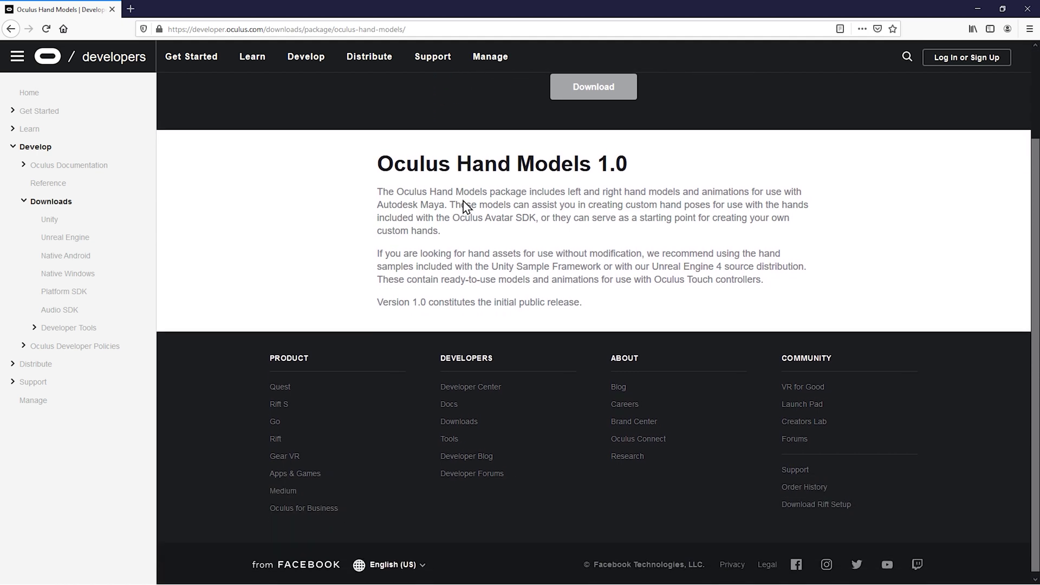
{"action": "scroll", "coordinate": [463, 201], "scroll_direction": "up", "scroll_amount": 2}
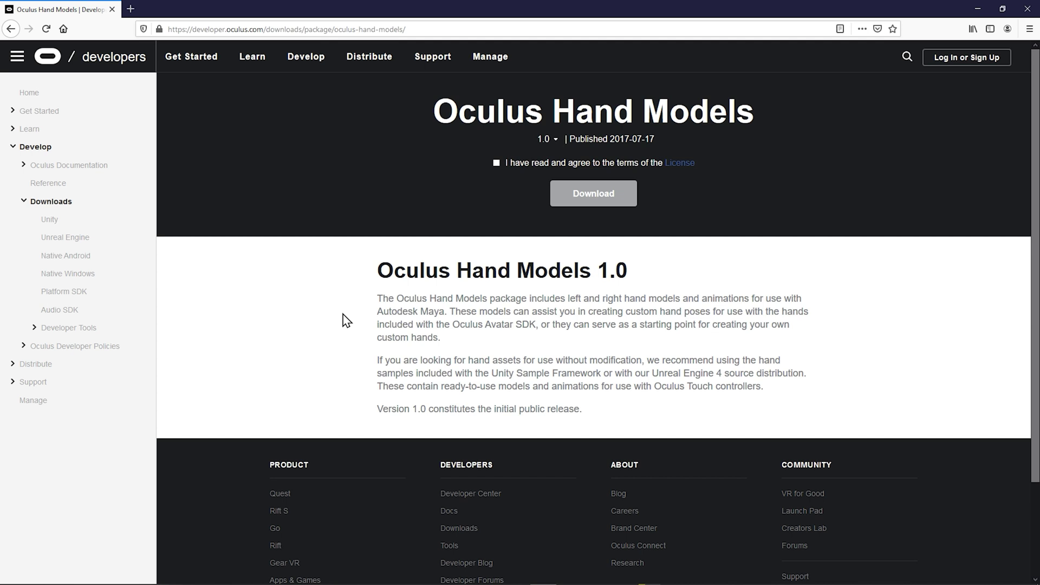
{"action": "left_click_drag", "start_coordinate": [378, 311], "coordinate": [445, 313]}
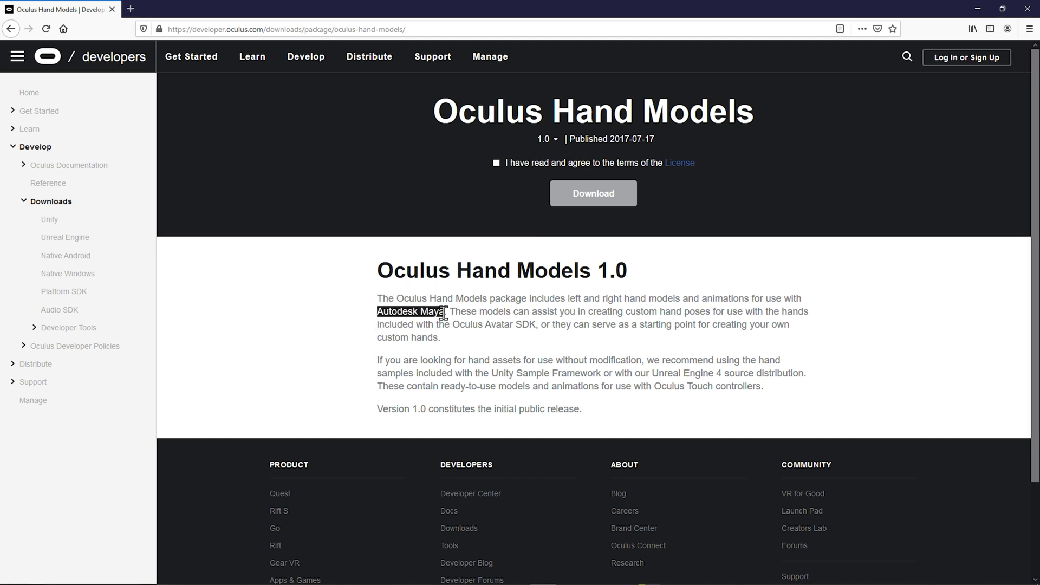
{"action": "left_click", "coordinate": [496, 163]}
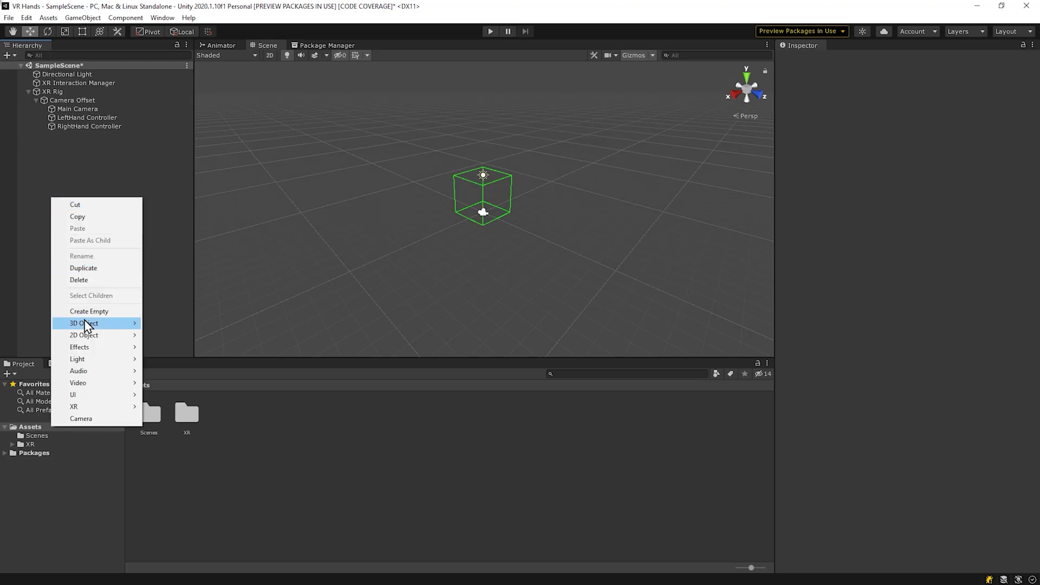
Create an empty GameObject named 'Left Hand'.
{"action": "left_click", "coordinate": [86, 312]}
{"action": "left_click", "coordinate": [846, 59]}
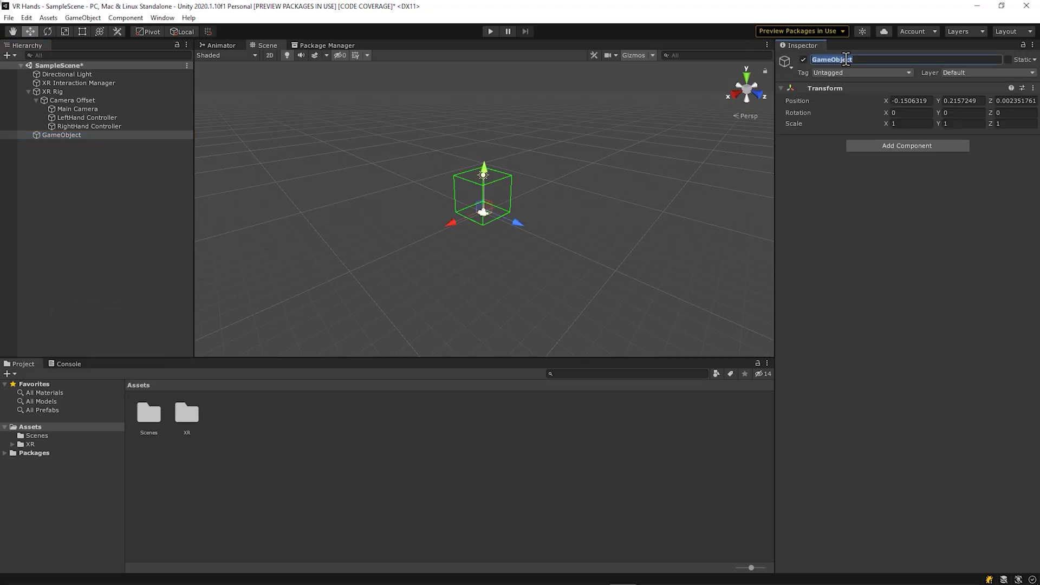
{"action": "type", "text": "Left Hand"}
{"action": "key", "text": "Return"}
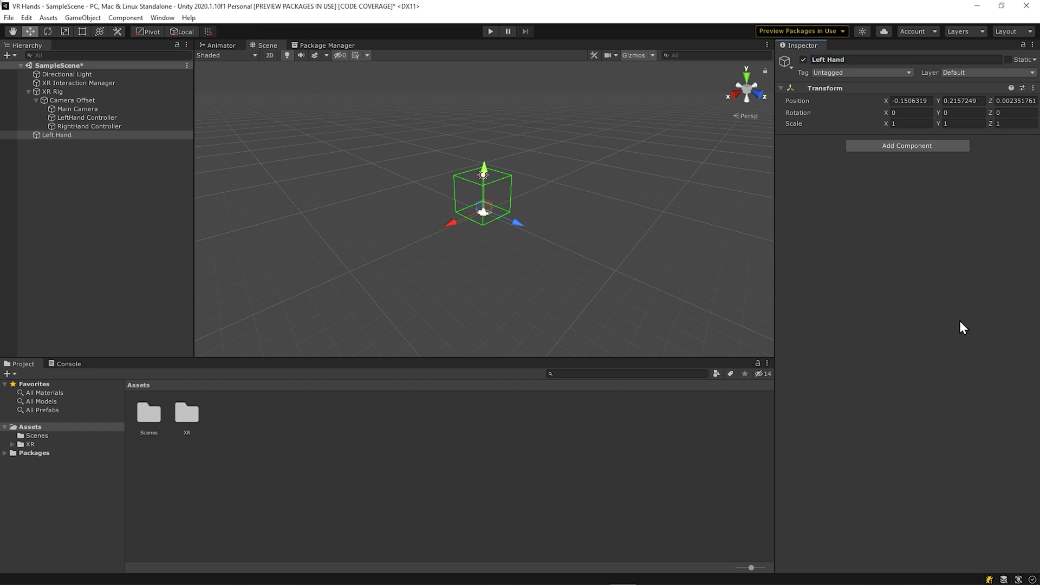
Import the Hand FBX, parent it under Left Hand, and save Left Hand as a prefab.
{"action": "key", "text": "alt+Tab"}
{"action": "left_click_drag", "start_coordinate": [816, 264], "coordinate": [306, 421]}
{"action": "key", "text": "alt+Tab"}
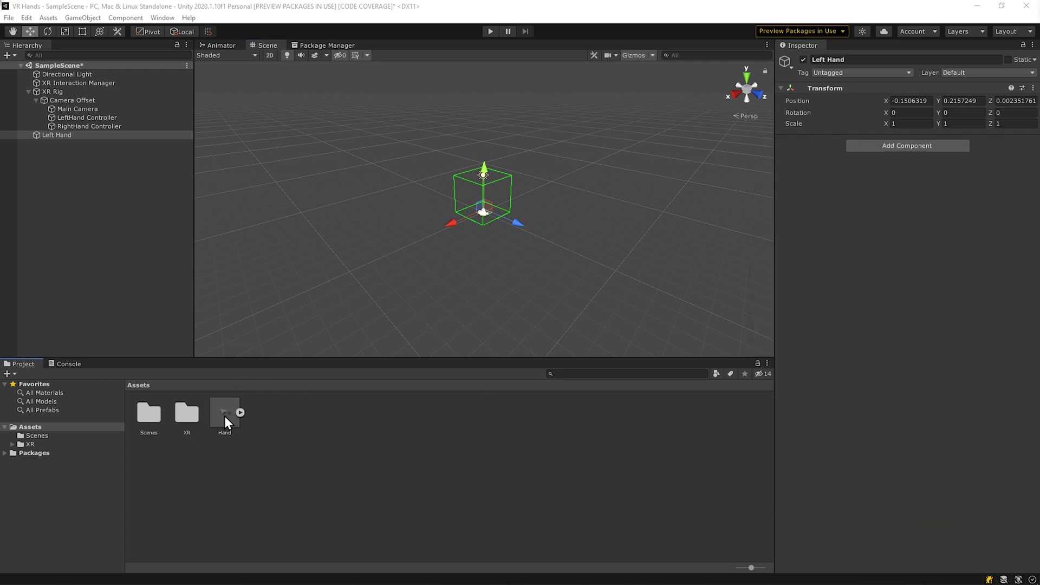
{"action": "left_click", "coordinate": [224, 418]}
{"action": "left_click_drag", "start_coordinate": [229, 421], "coordinate": [57, 136]}
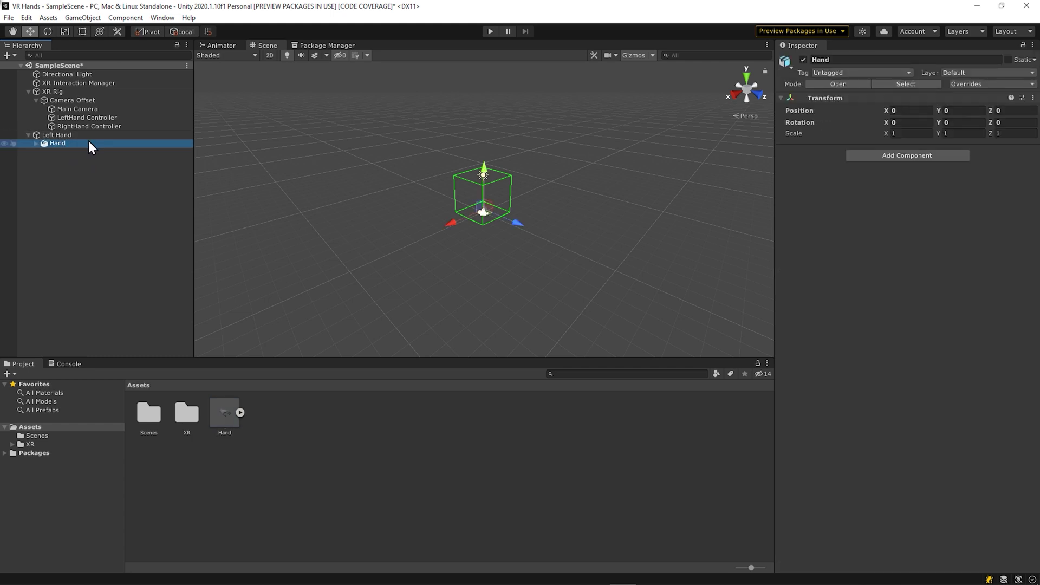
{"action": "left_click_drag", "start_coordinate": [92, 135], "coordinate": [288, 426]}
Set the Left Hand prefab as LeftHand Controller's Model Prefab and delete the scene copy.
{"action": "left_click", "coordinate": [151, 117]}
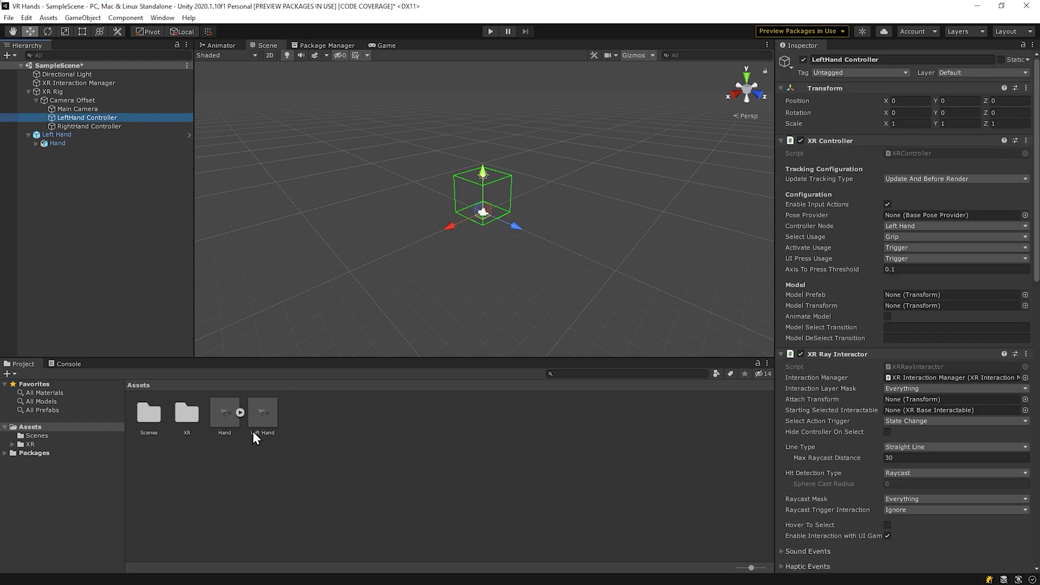
{"action": "left_click_drag", "start_coordinate": [256, 414], "coordinate": [908, 298]}
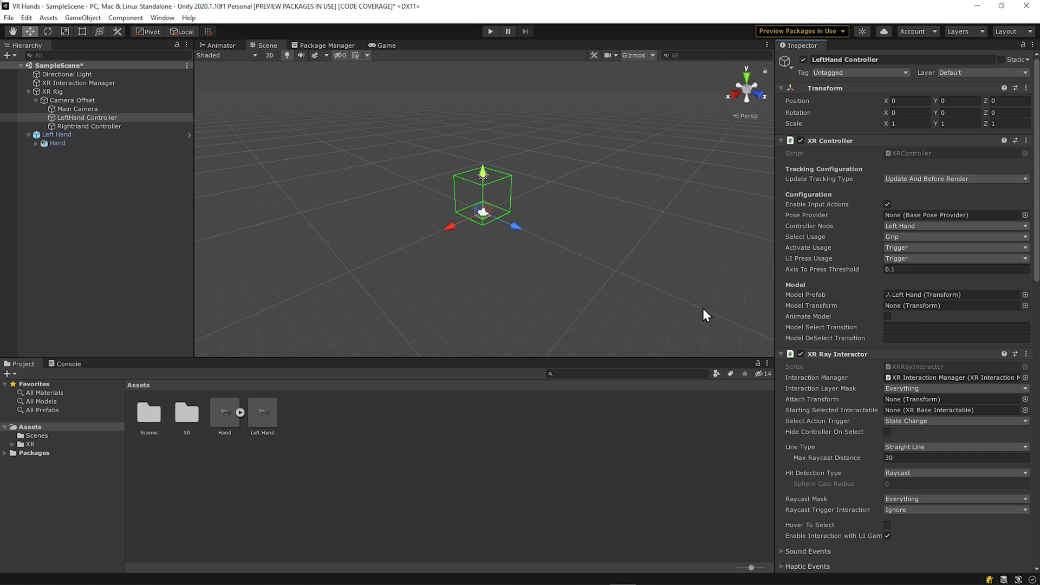
{"action": "left_click", "coordinate": [127, 135]}
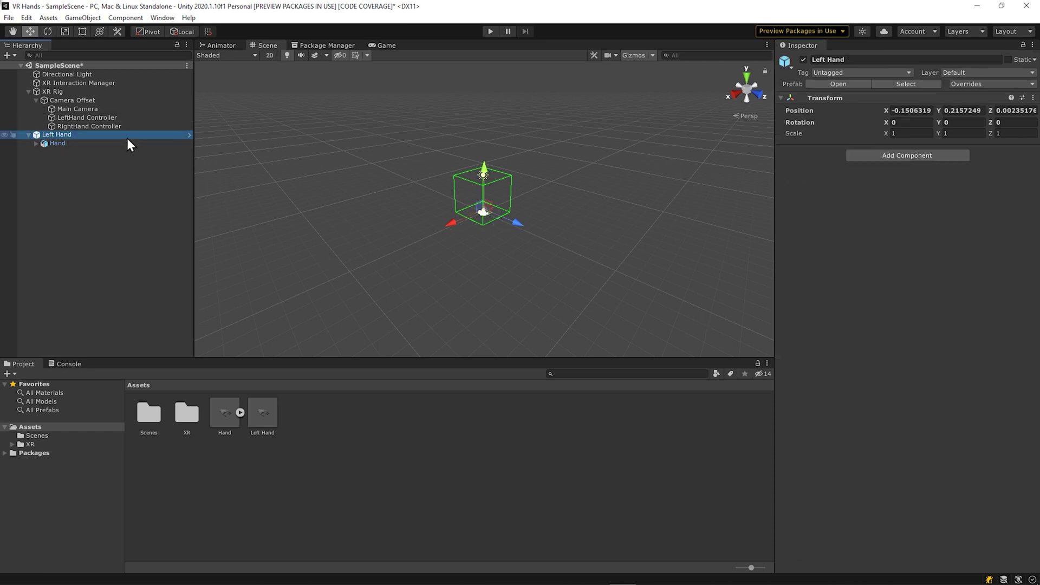
{"action": "key", "text": "Delete"}
Test-run the scene, change Main Camera's Near clipping plane (typing 0.), then play again.
{"action": "key", "text": "ctrl+p"}
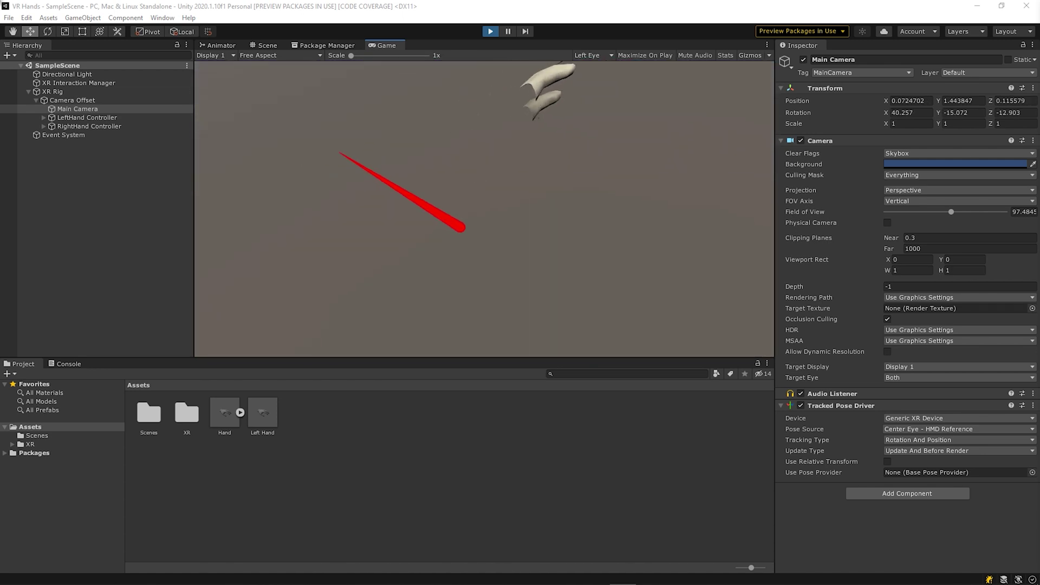
{"action": "key", "text": "ctrl+p"}
{"action": "left_click", "coordinate": [96, 111]}
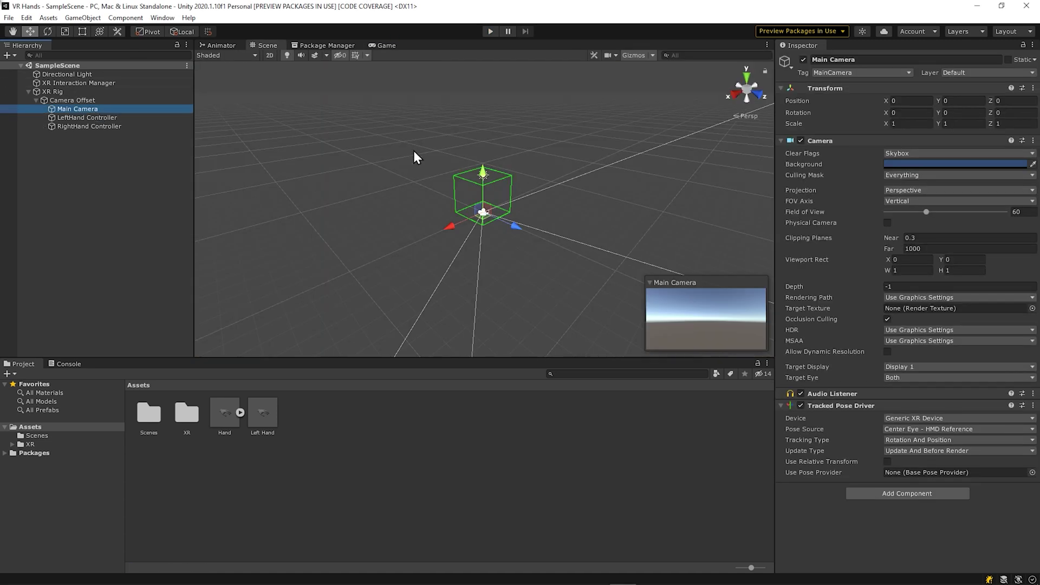
{"action": "left_click", "coordinate": [907, 238]}
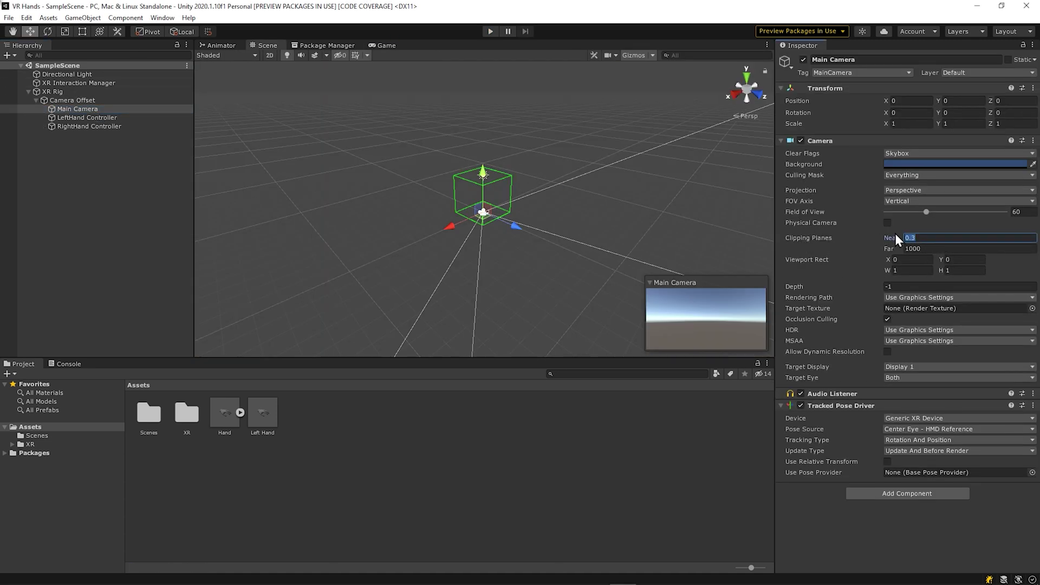
{"action": "type", "text": "0."}
{"action": "key", "text": "ctrl+p"}
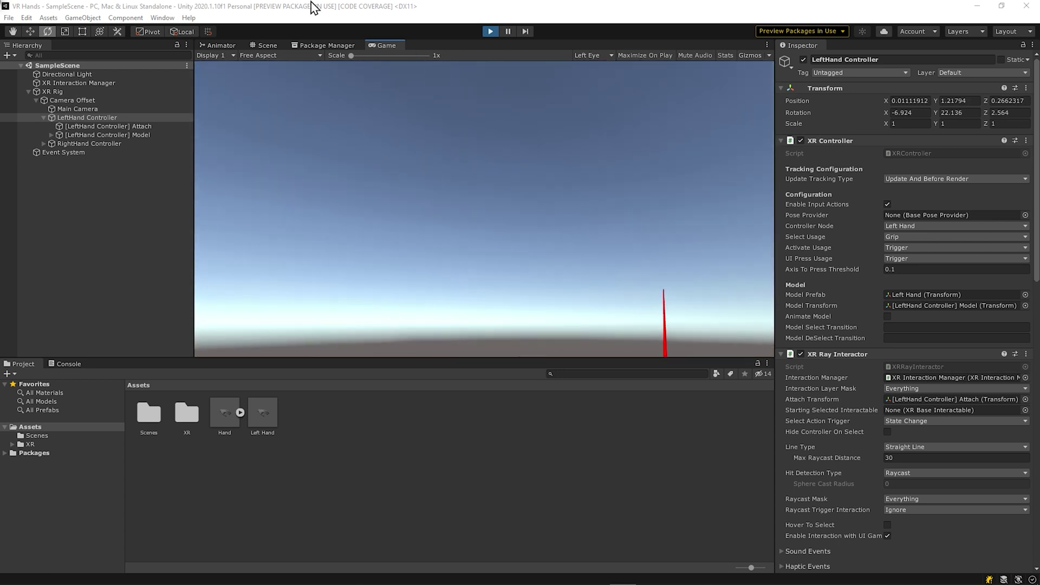
In the Scene view, rotate the live Hand under Left Hand(Clone) to Z 99.075.
{"action": "left_click", "coordinate": [262, 45]}
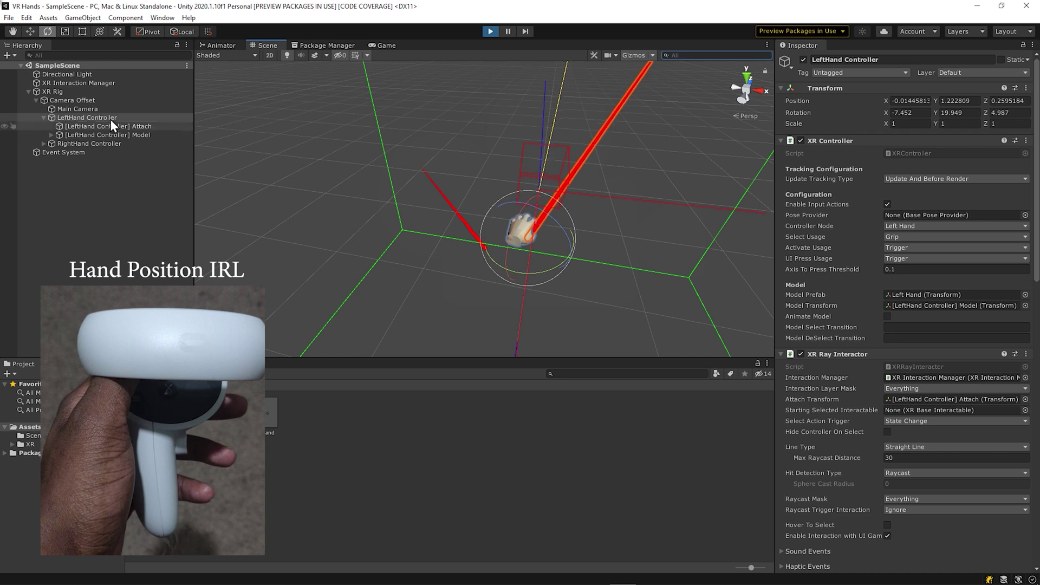
{"action": "left_click", "coordinate": [52, 135]}
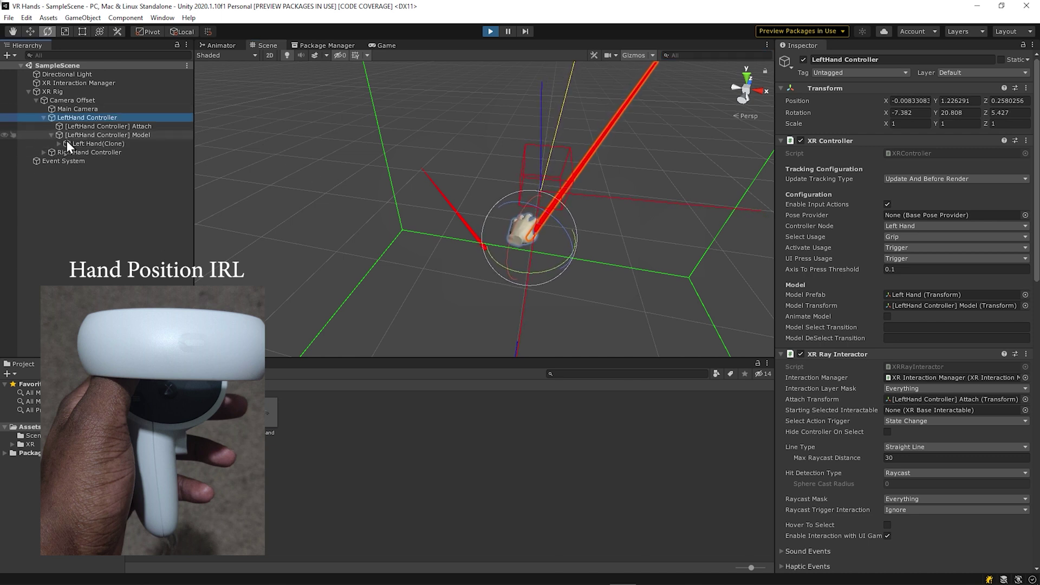
{"action": "left_click", "coordinate": [58, 143]}
{"action": "left_click", "coordinate": [91, 144]}
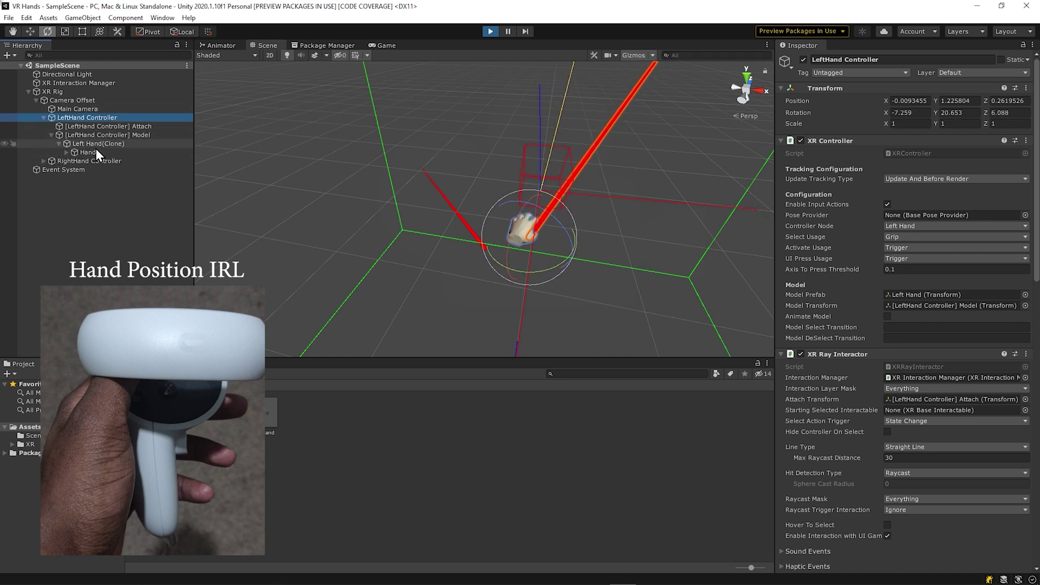
{"action": "left_click", "coordinate": [95, 152]}
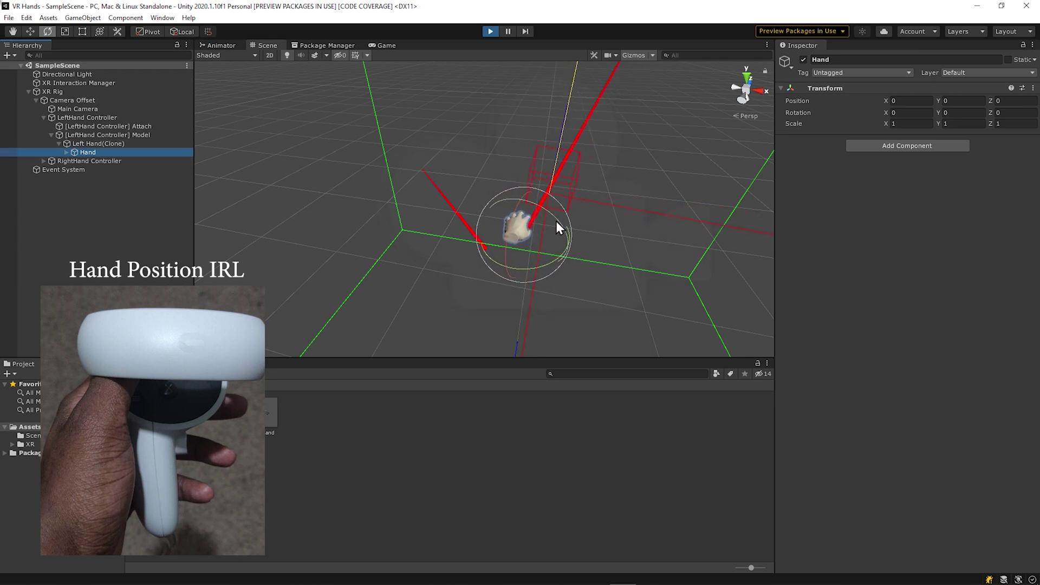
{"action": "left_click_drag", "start_coordinate": [556, 221], "coordinate": [440, 160]}
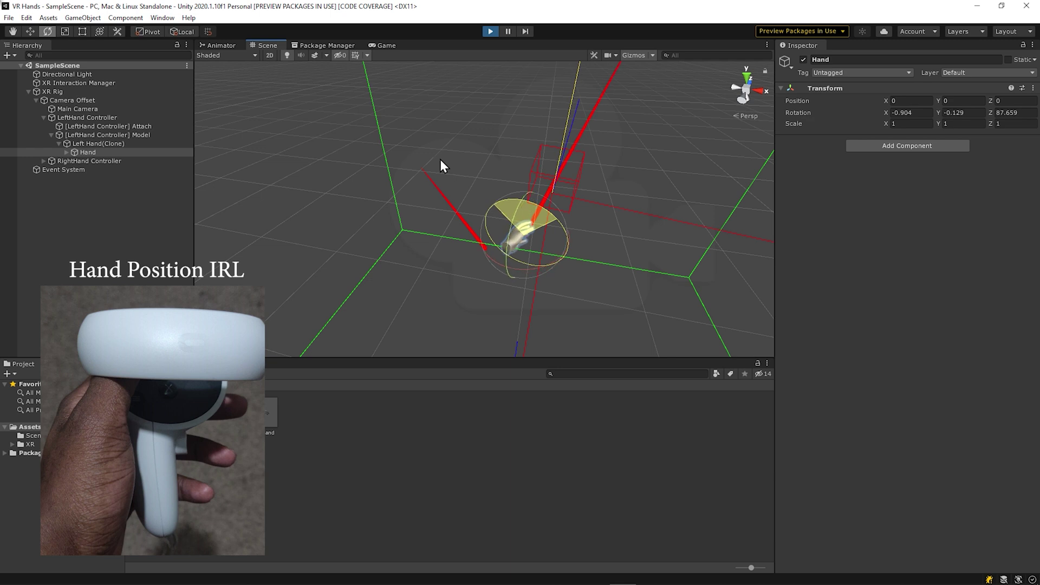
Copy the Hand's Transform component and stop Play mode.
{"action": "left_click", "coordinate": [1031, 87]}
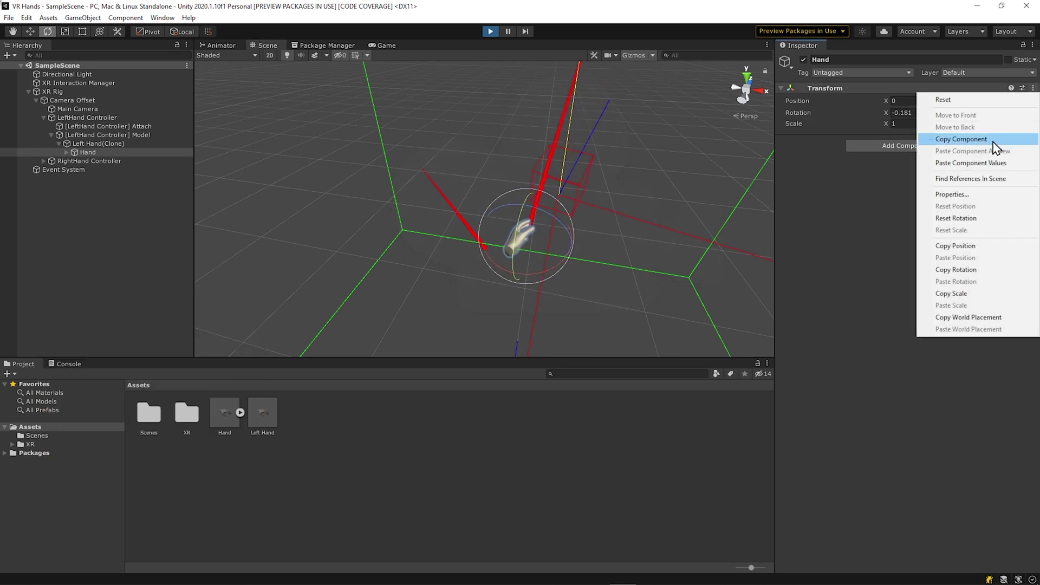
{"action": "left_click", "coordinate": [1000, 143]}
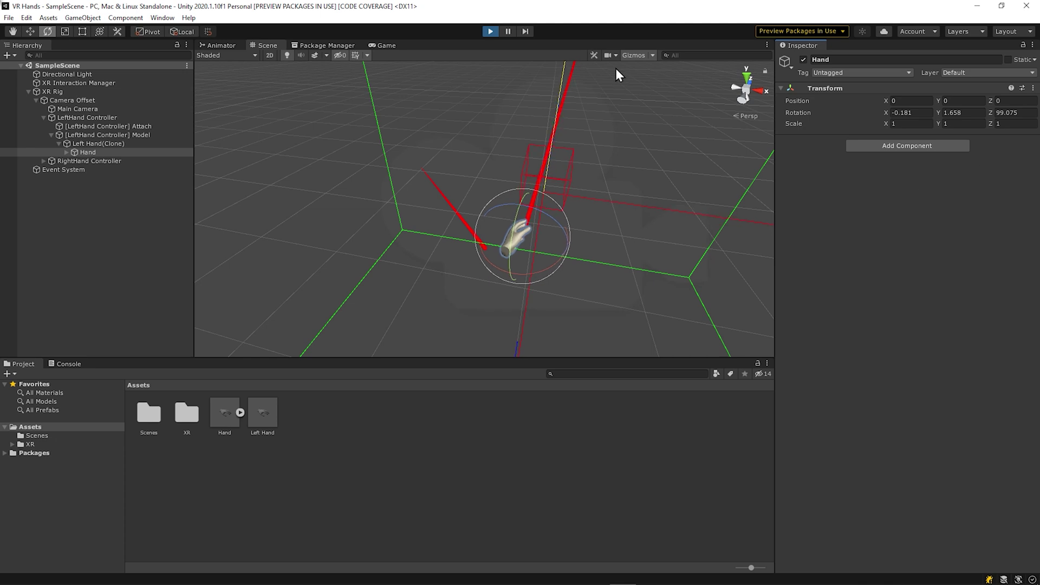
{"action": "left_click", "coordinate": [490, 32]}
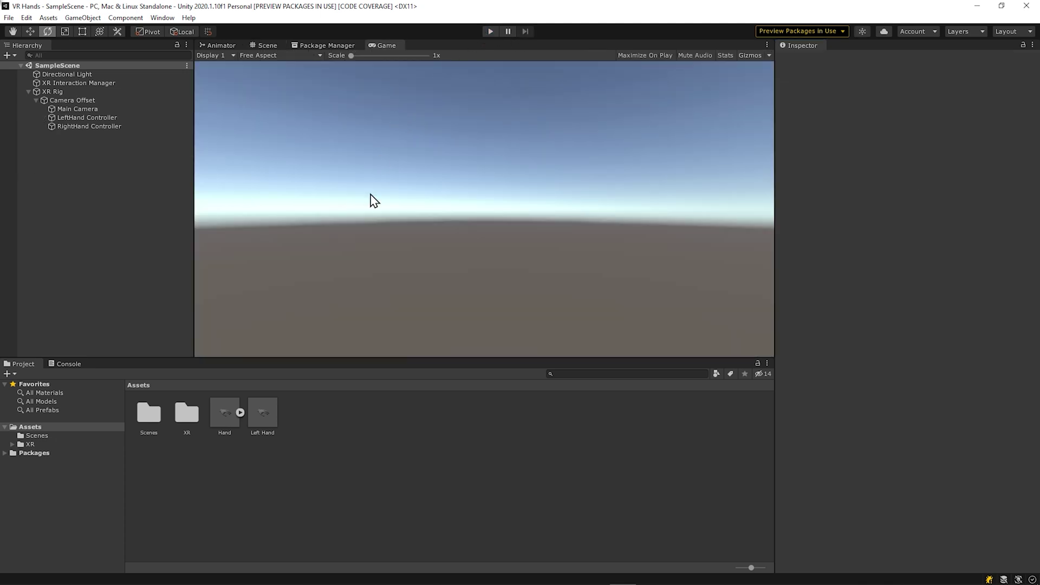
Paste rotation -0.181, 1.658, 99.075 onto the Left Hand prefab's Hand, then return to SampleScene.
{"action": "double_click", "coordinate": [265, 417]}
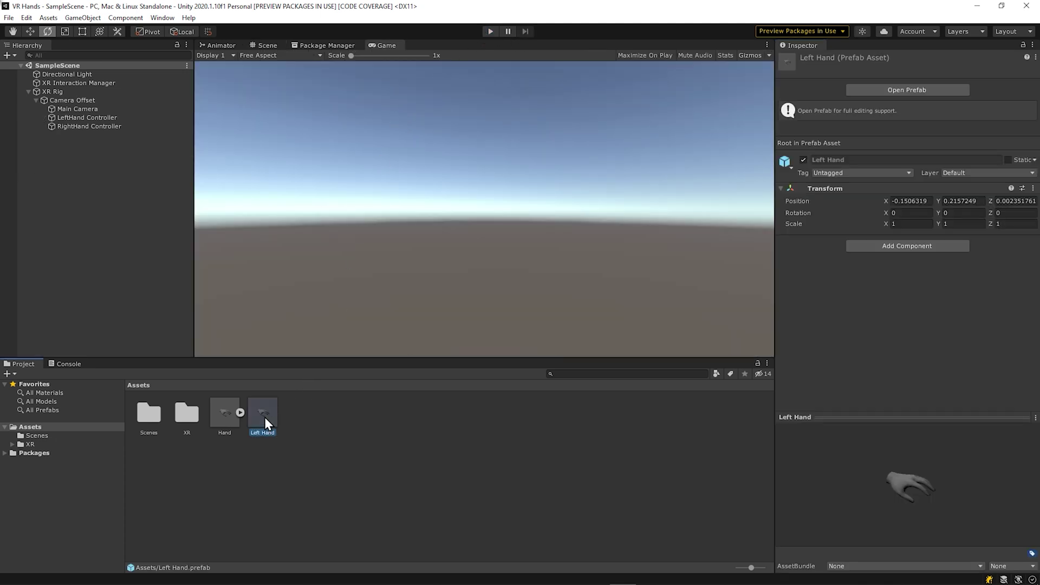
{"action": "left_click", "coordinate": [96, 89]}
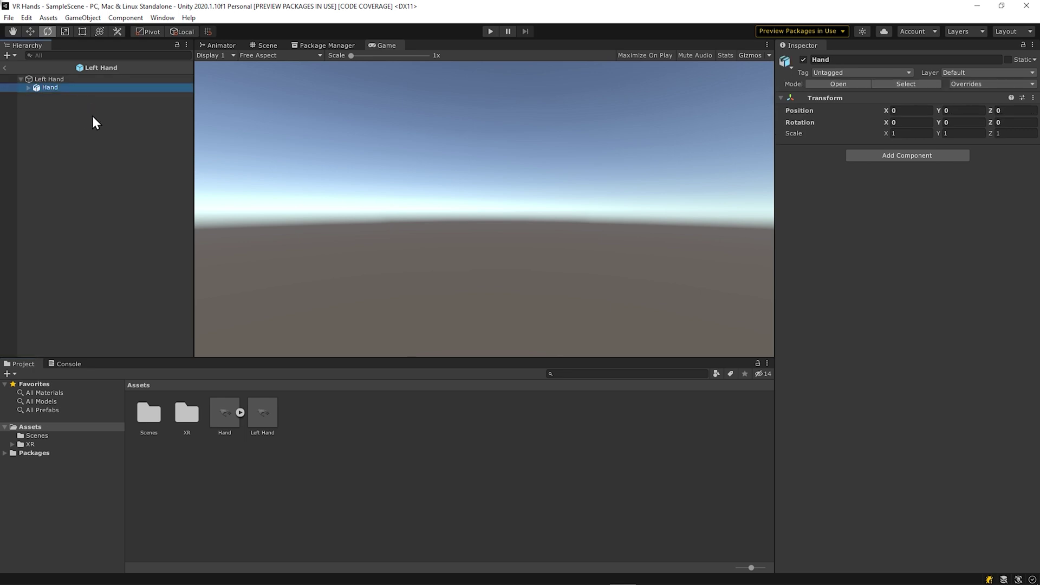
{"action": "left_click", "coordinate": [1033, 98]}
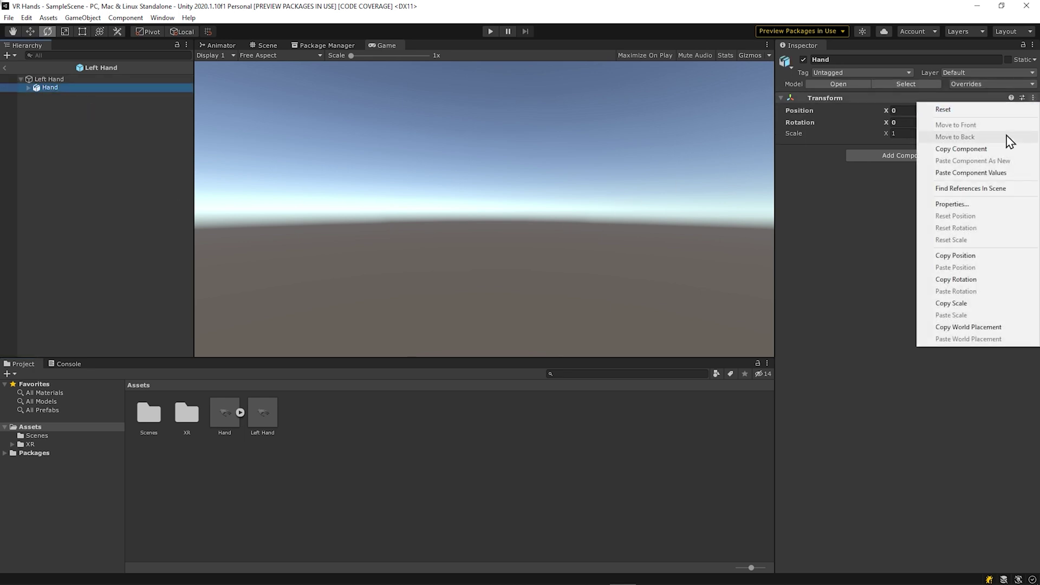
{"action": "left_click", "coordinate": [993, 174]}
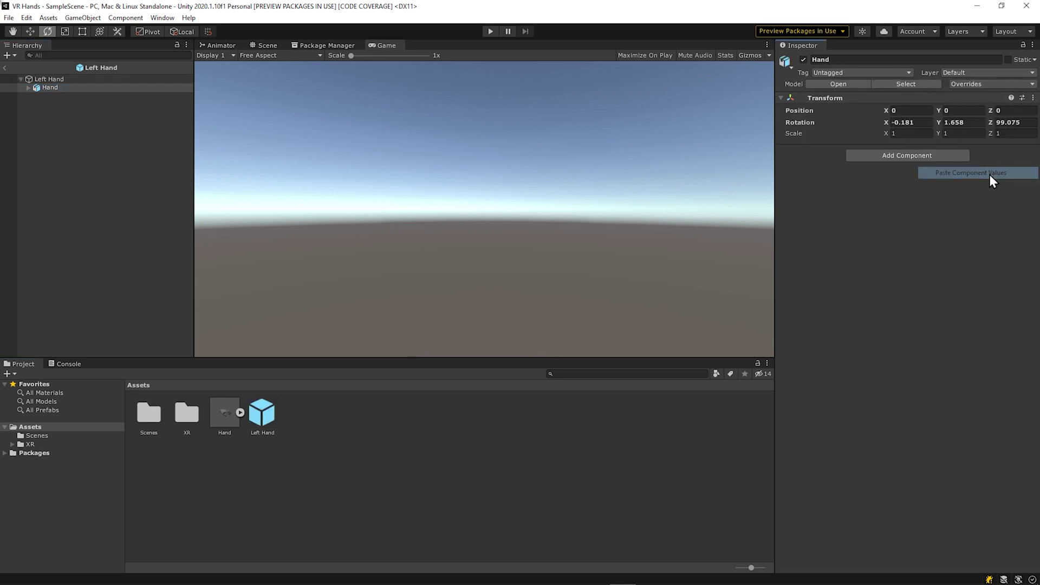
{"action": "left_click", "coordinate": [5, 68]}
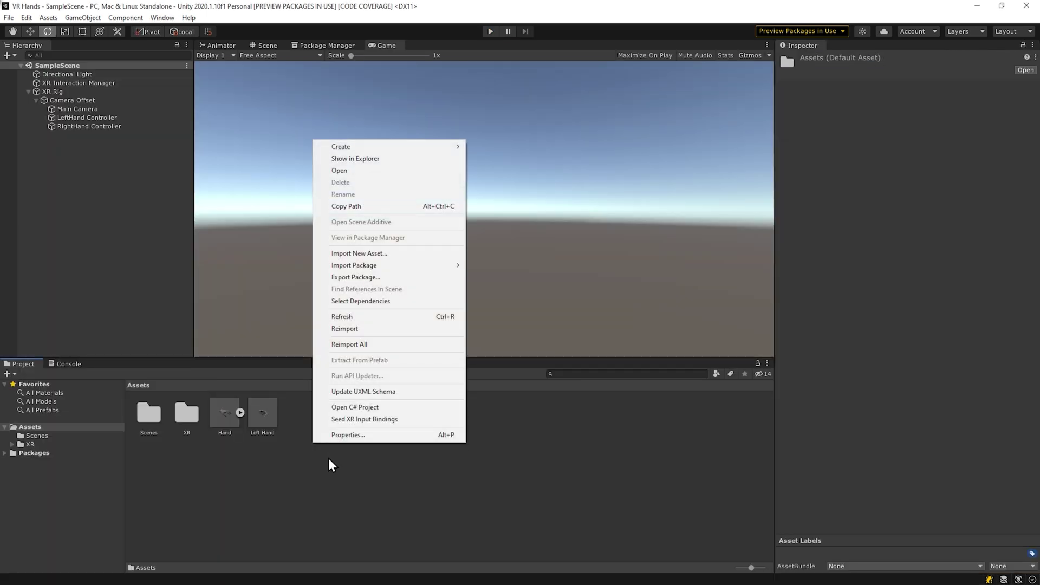
Create a 'Models' folder in Assets, move the Hand model into it, and select the Left Hand prefab.
{"action": "mouse_move", "coordinate": [357, 146]}
{"action": "left_click", "coordinate": [496, 158]}
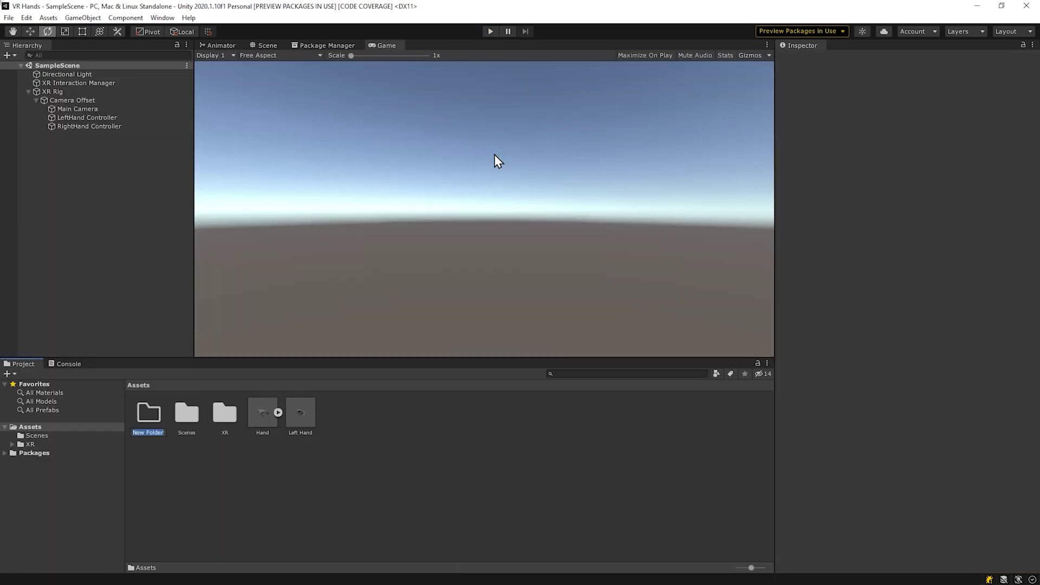
{"action": "key", "text": "Return"}
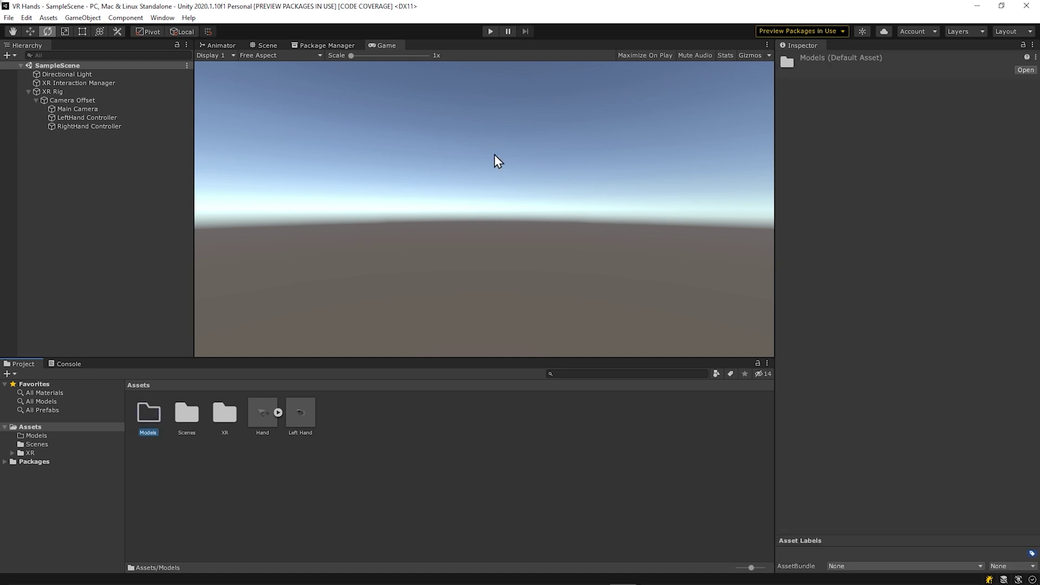
{"action": "left_click_drag", "start_coordinate": [258, 418], "coordinate": [151, 414]}
{"action": "left_click", "coordinate": [275, 418]}
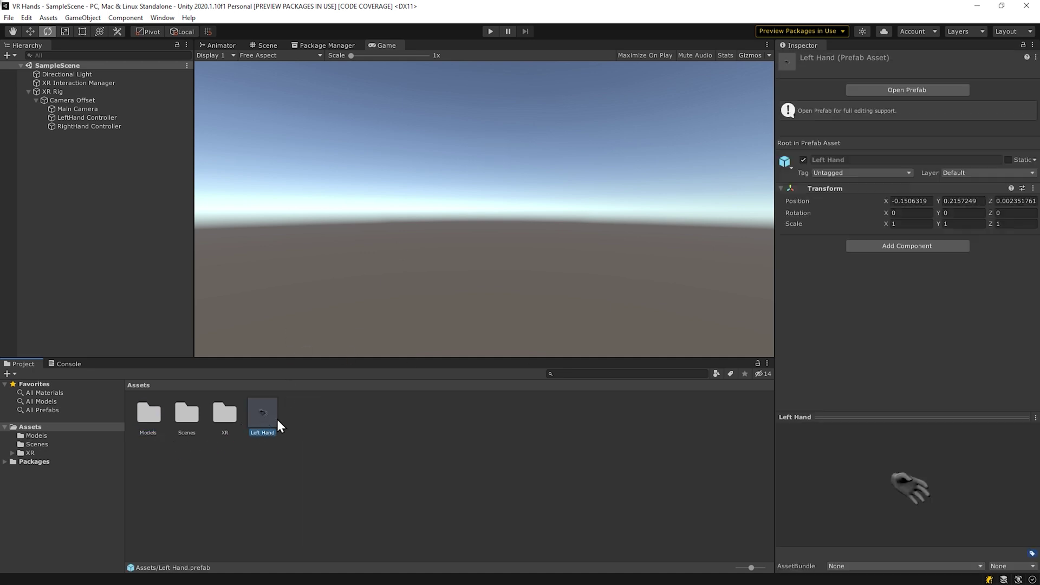
{"action": "left_click", "coordinate": [887, 247]}
Add an Animator component to the Left Hand prefab and create an Animations folder in Assets.
{"action": "type", "text": "Animato"}
{"action": "key", "text": "Return"}
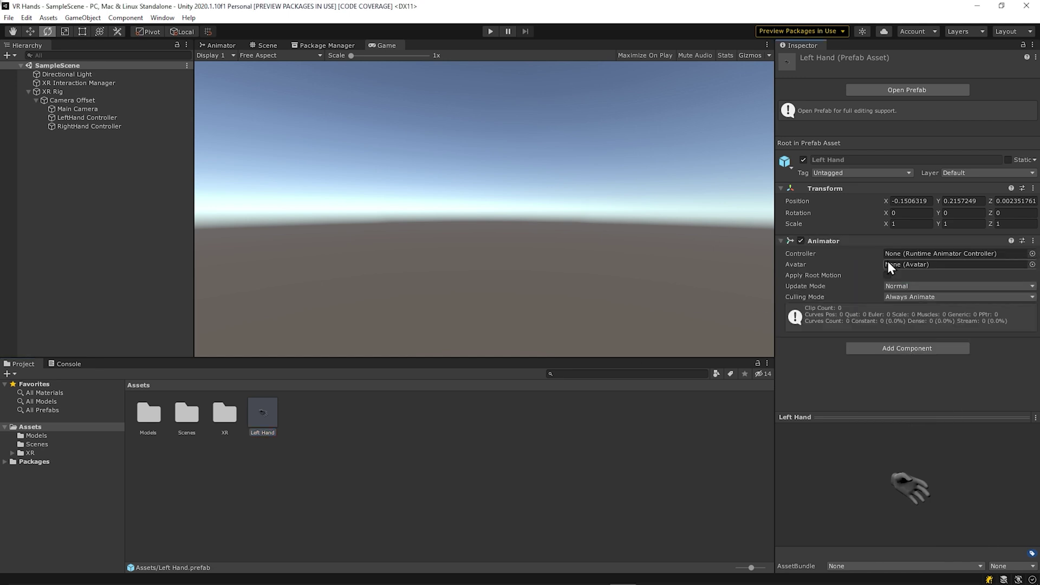
{"action": "right_click", "coordinate": [371, 464]}
{"action": "mouse_move", "coordinate": [418, 163]}
{"action": "left_click", "coordinate": [564, 157]}
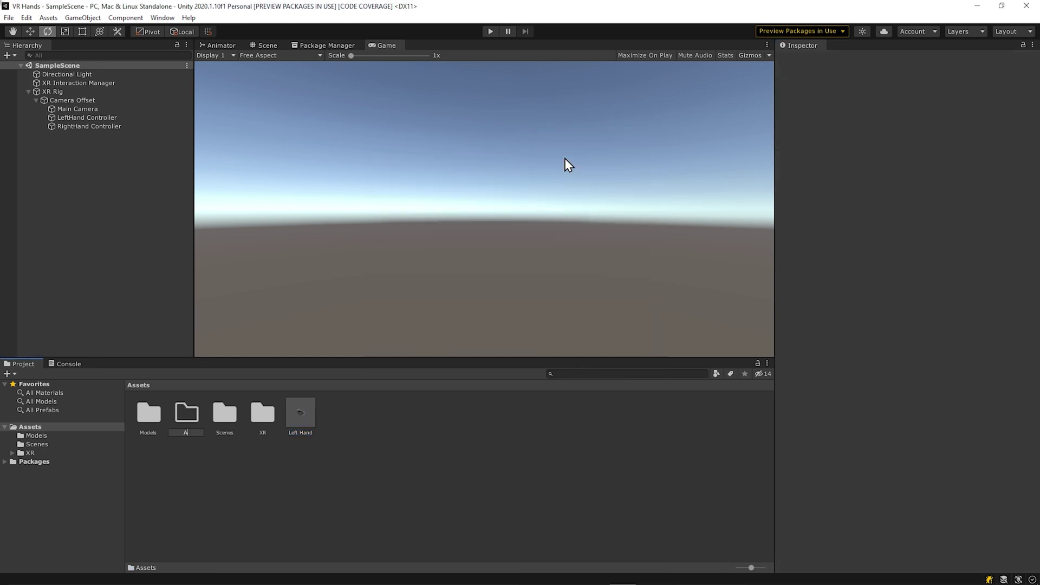
{"action": "type", "text": "Animations"}
{"action": "key", "text": "Return"}
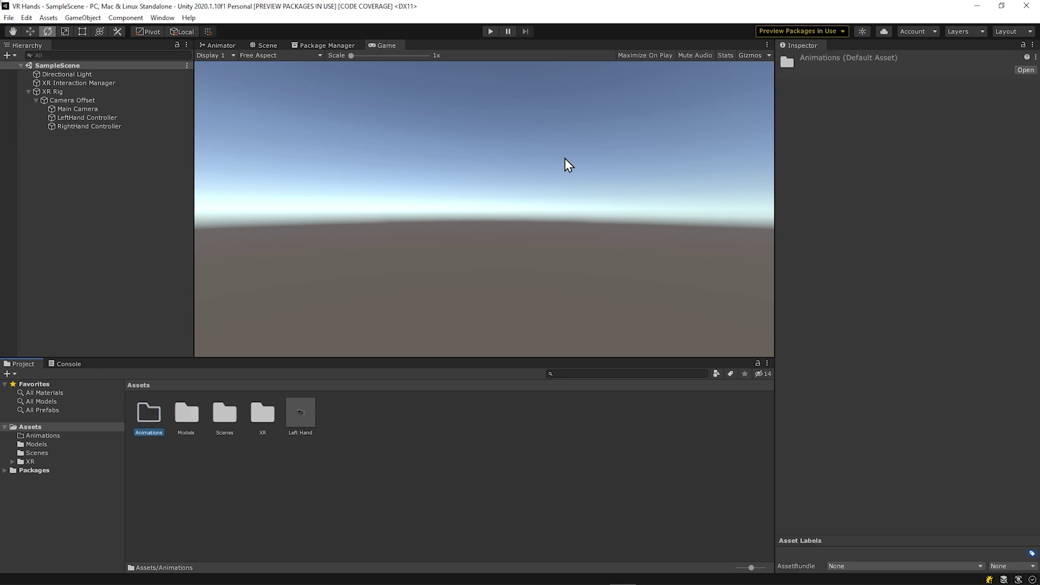
Create a new animator controller named Hand inside the Animations folder.
{"action": "double_click", "coordinate": [148, 413]}
{"action": "right_click", "coordinate": [218, 445]}
{"action": "mouse_move", "coordinate": [267, 152]}
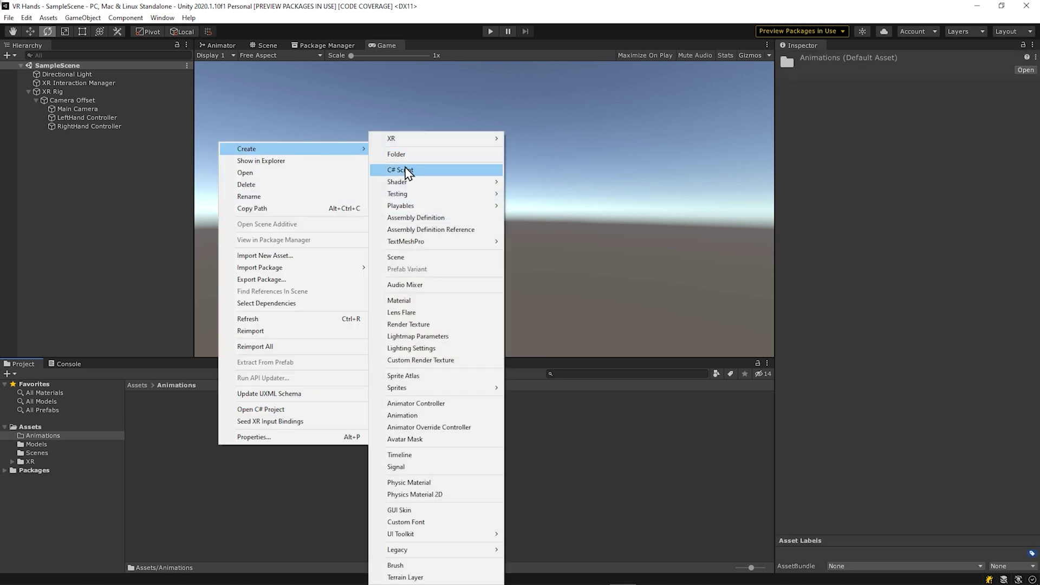
{"action": "left_click", "coordinate": [430, 415]}
{"action": "type", "text": "Hand"}
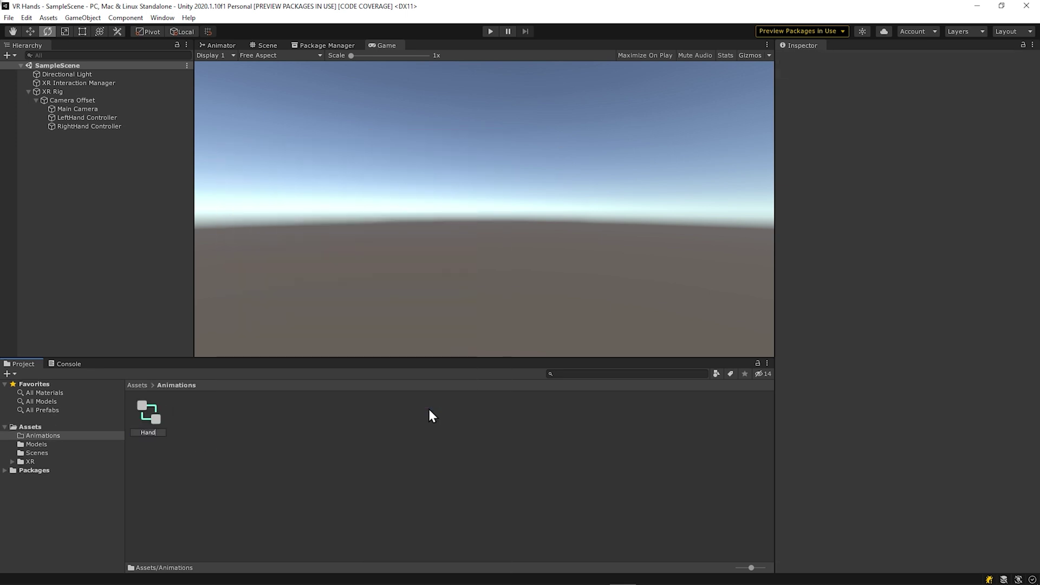
{"action": "key", "text": "Return"}
Assign the Hand controller to the Left Hand prefab's Animator Controller field.
{"action": "left_click", "coordinate": [142, 386]}
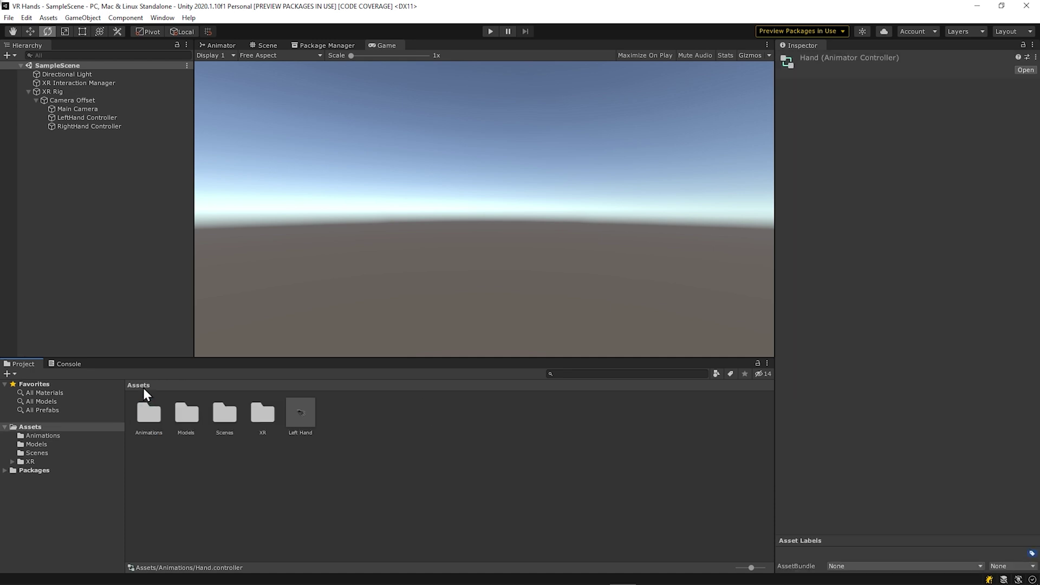
{"action": "left_click", "coordinate": [310, 418]}
{"action": "left_click", "coordinate": [1032, 261]}
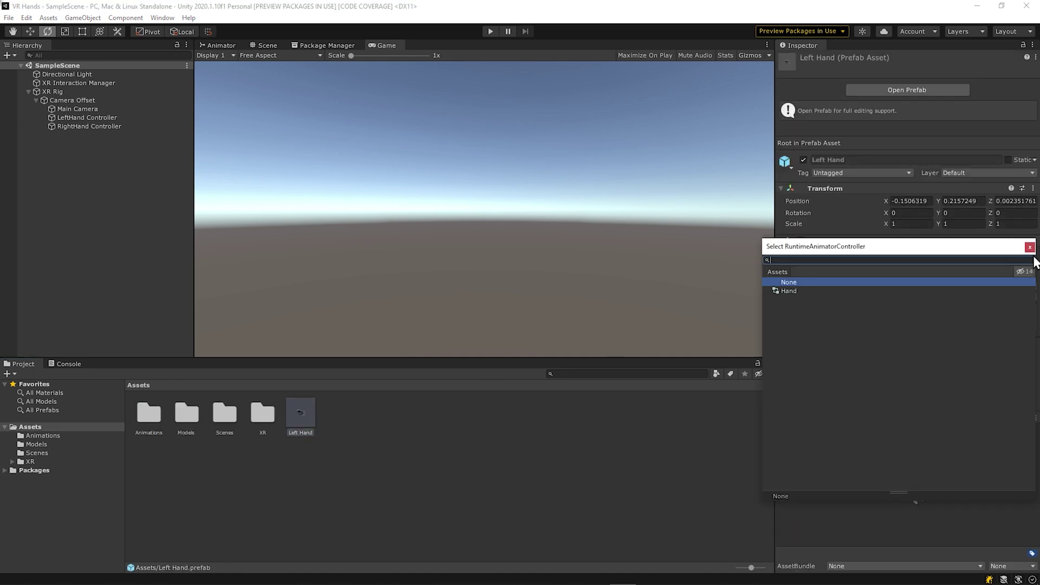
{"action": "double_click", "coordinate": [804, 293]}
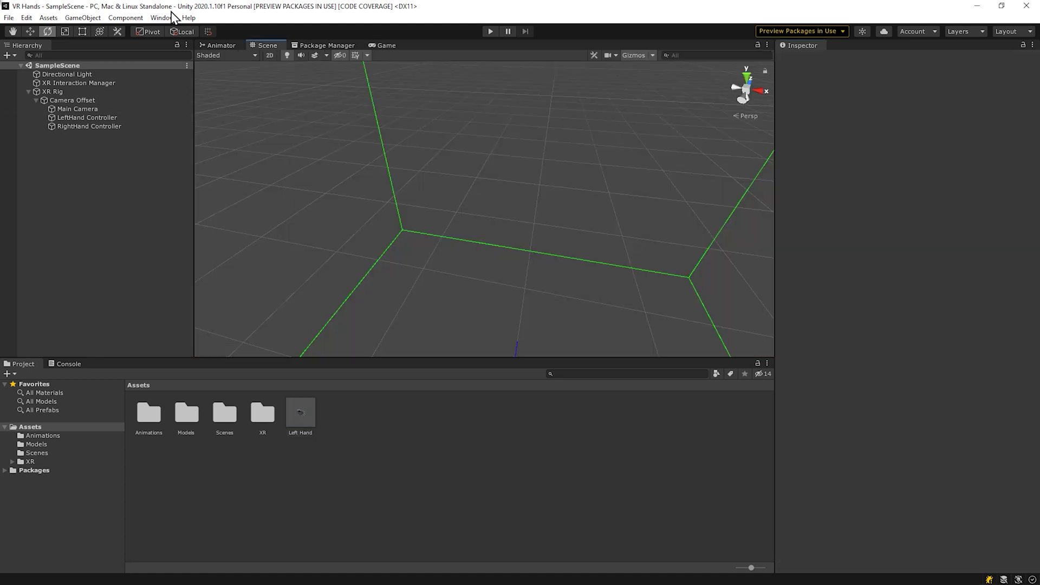
Open the Animation window and open the Left Hand prefab for editing.
{"action": "left_click", "coordinate": [162, 17]}
{"action": "mouse_move", "coordinate": [210, 191]}
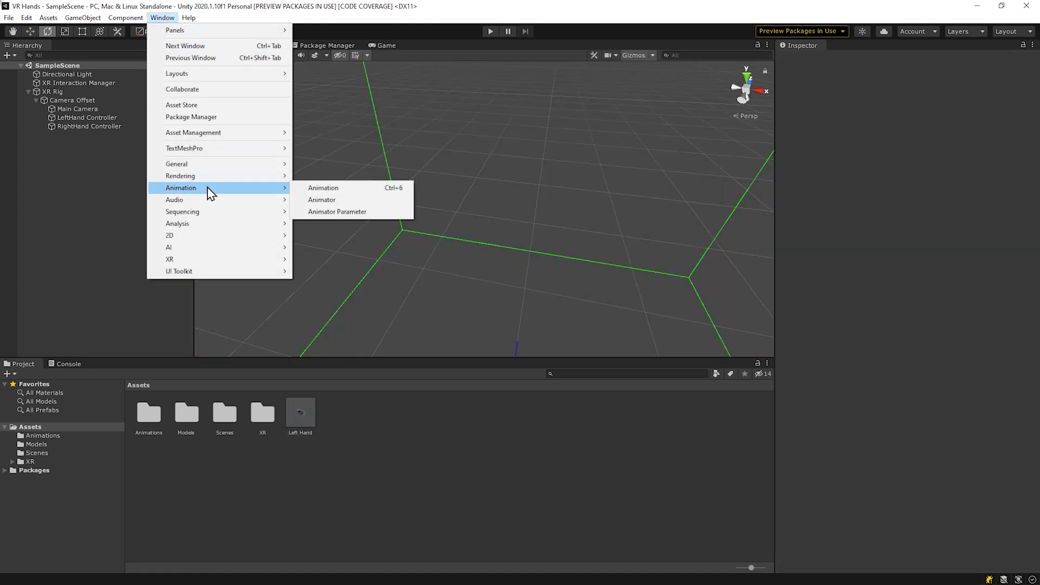
{"action": "left_click", "coordinate": [359, 190]}
{"action": "left_click_drag", "start_coordinate": [370, 287], "coordinate": [382, 180]}
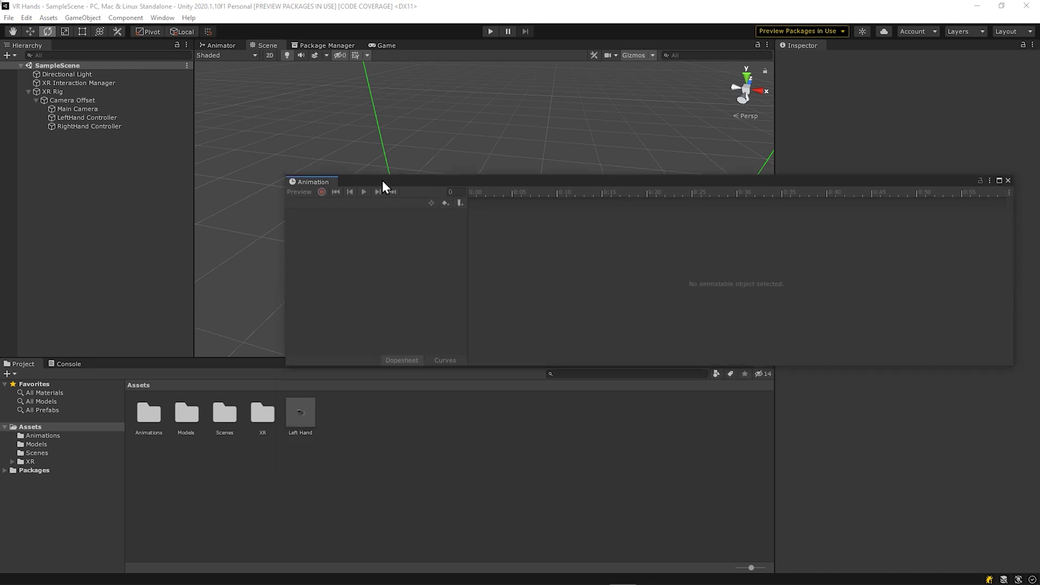
{"action": "double_click", "coordinate": [298, 417]}
{"action": "left_click_drag", "start_coordinate": [395, 182], "coordinate": [379, 240]}
Select the Left Hand object and start a new animation clip named Index.
{"action": "left_click", "coordinate": [85, 82]}
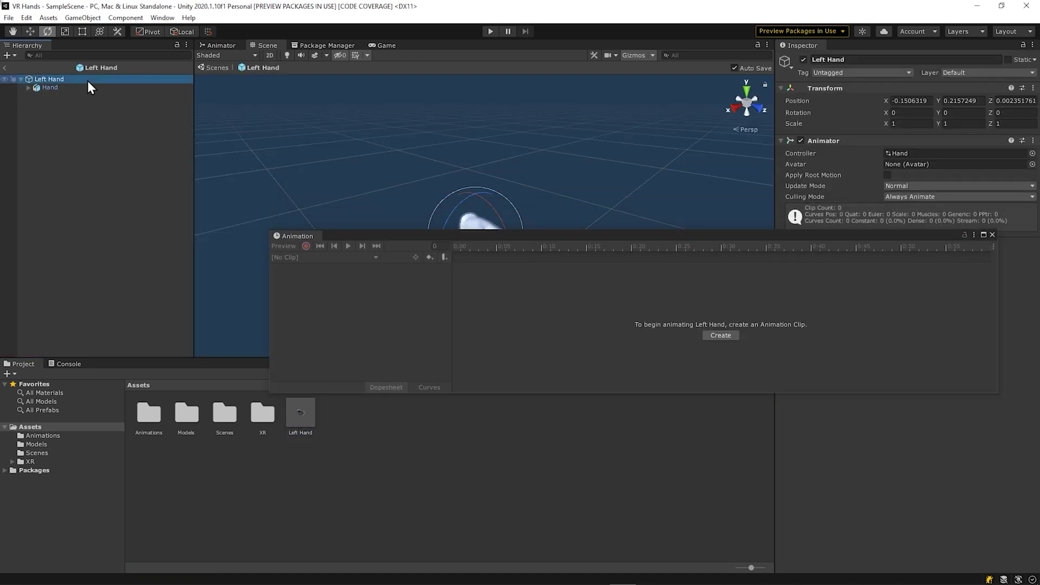
{"action": "left_click", "coordinate": [720, 336]}
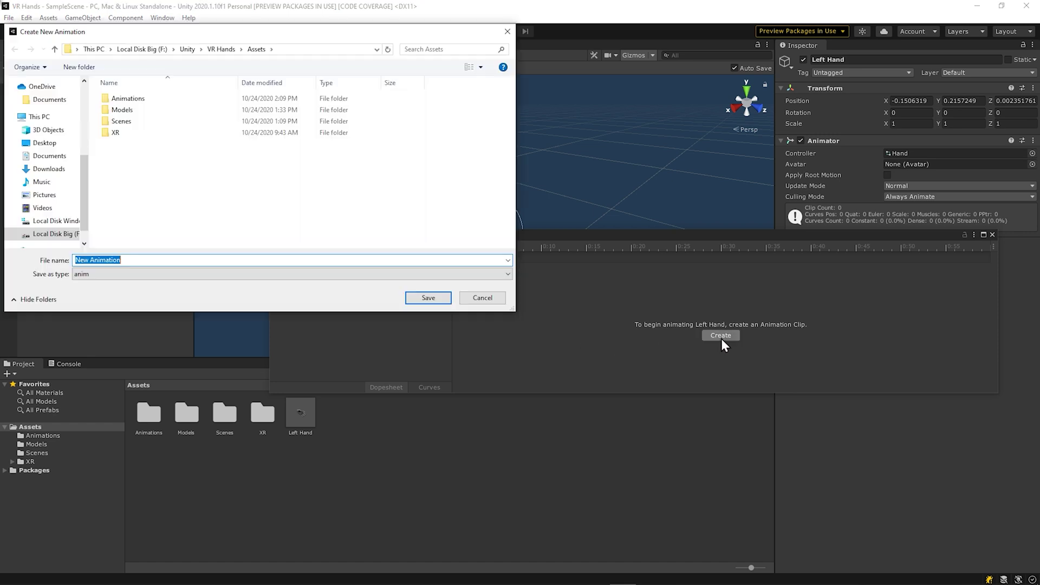
{"action": "type", "text": "Index"}
Save the Index clip and select the hands:b_l_index1, index2 and index3 bones in the hierarchy.
{"action": "left_click", "coordinate": [432, 298]}
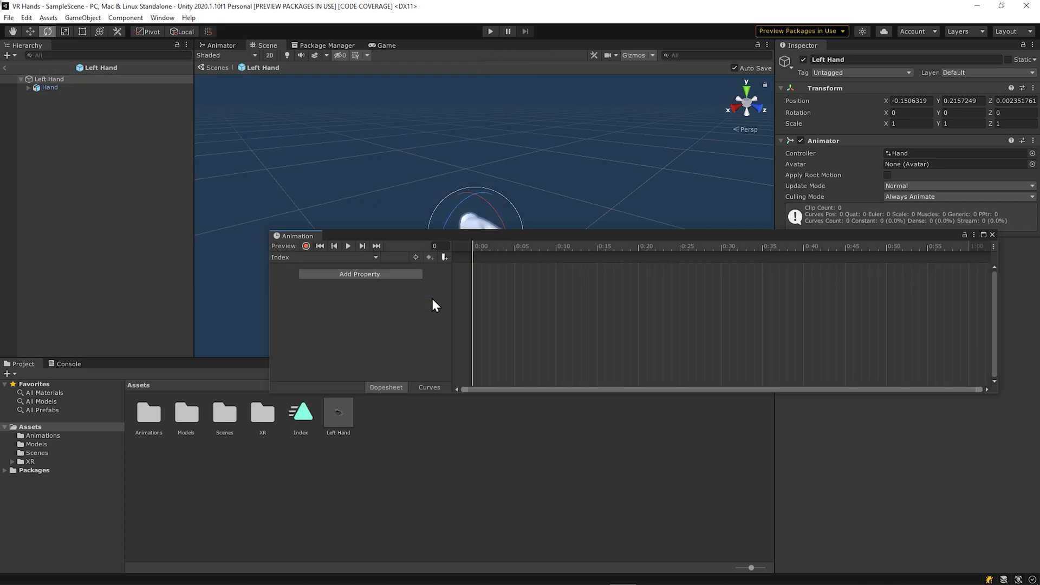
{"action": "left_click", "coordinate": [28, 87]}
{"action": "left_click", "coordinate": [36, 104]}
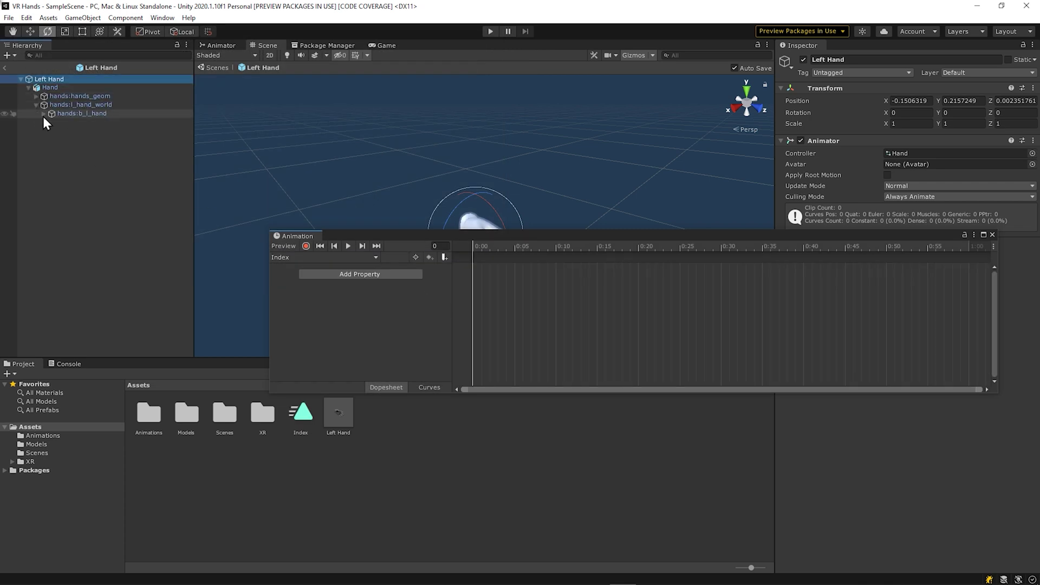
{"action": "left_click", "coordinate": [43, 113]}
{"action": "left_click", "coordinate": [51, 139]}
{"action": "left_click", "coordinate": [58, 148]}
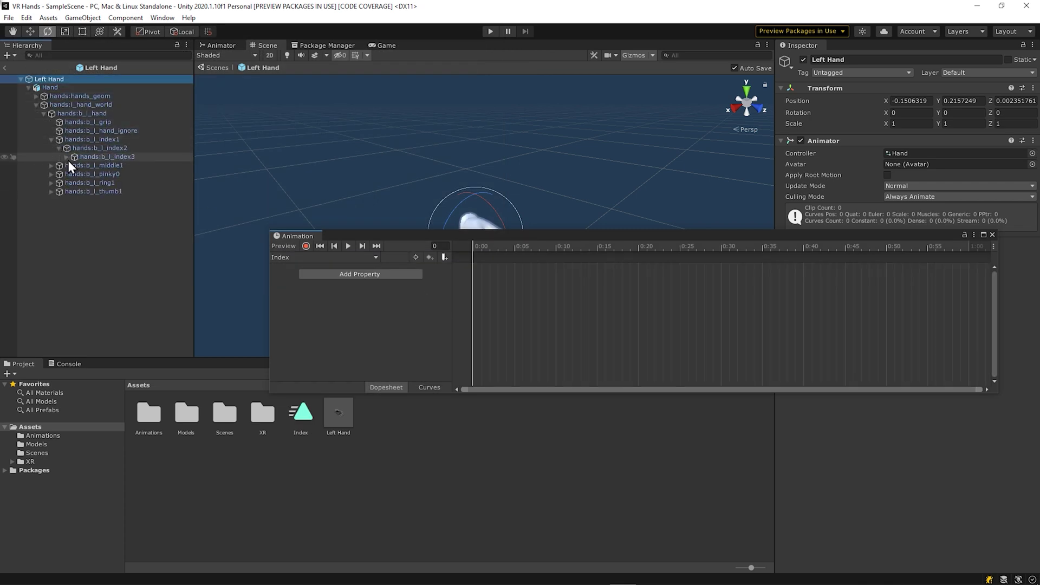
{"action": "left_click", "coordinate": [66, 157]}
{"action": "left_click", "coordinate": [90, 141]}
{"action": "left_click", "coordinate": [95, 148], "text": "ctrl"}
{"action": "left_click", "coordinate": [111, 157], "text": "ctrl"}
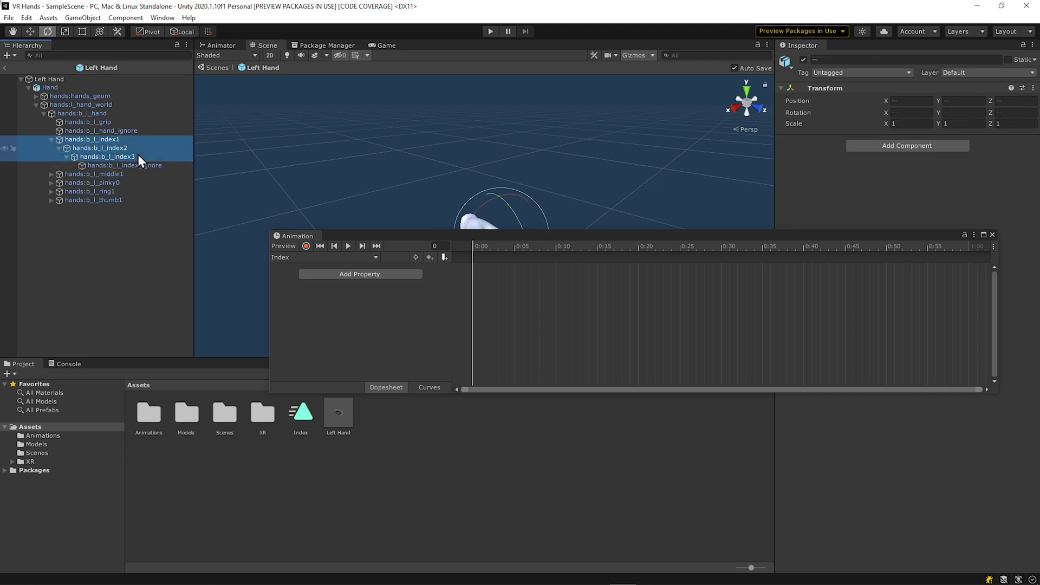
Dock the Animation window at the bottom and add the hands:b_l_index1 Rotation property.
{"action": "left_click_drag", "start_coordinate": [410, 236], "coordinate": [276, 389]}
{"action": "left_click_drag", "start_coordinate": [521, 230], "coordinate": [577, 278]}
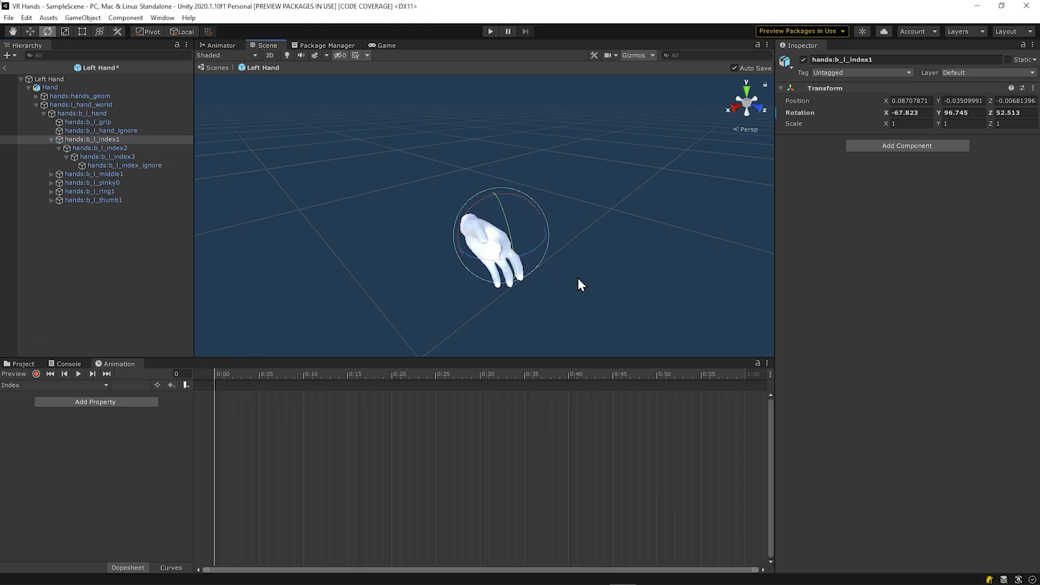
{"action": "left_click", "coordinate": [140, 401]}
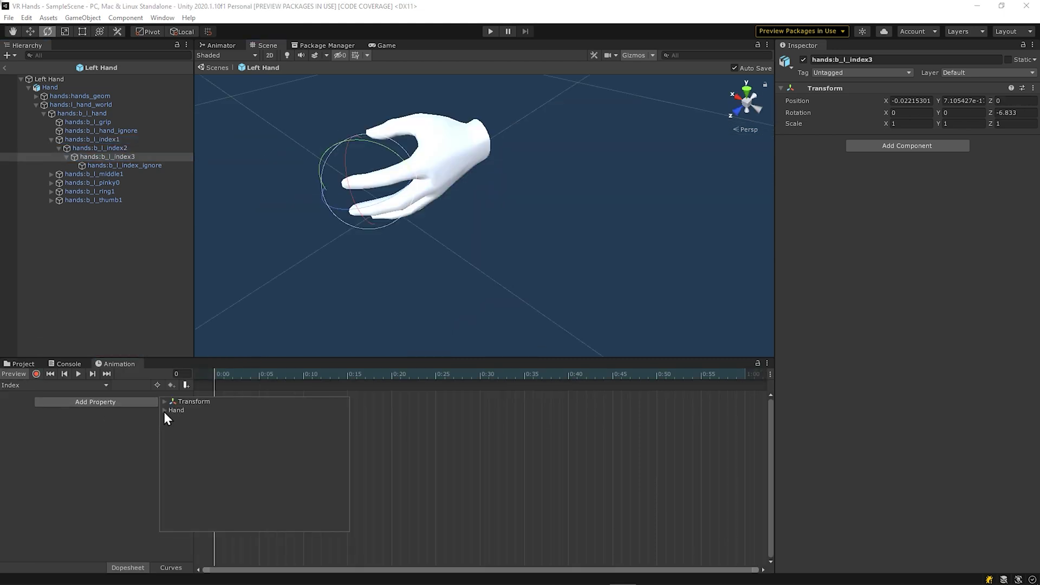
{"action": "left_click", "coordinate": [165, 410]}
{"action": "left_click", "coordinate": [171, 444]}
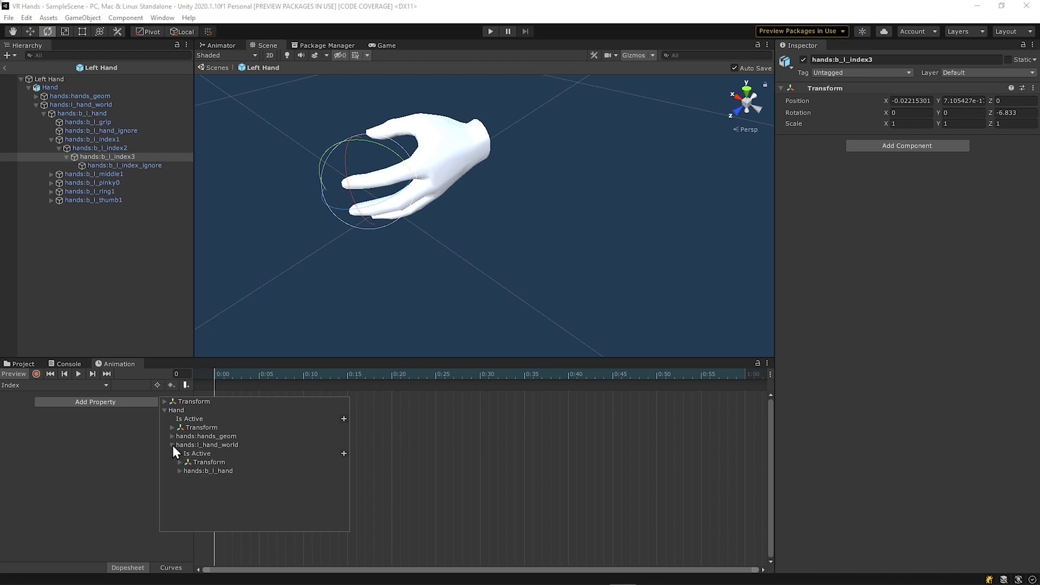
{"action": "left_click", "coordinate": [179, 471]}
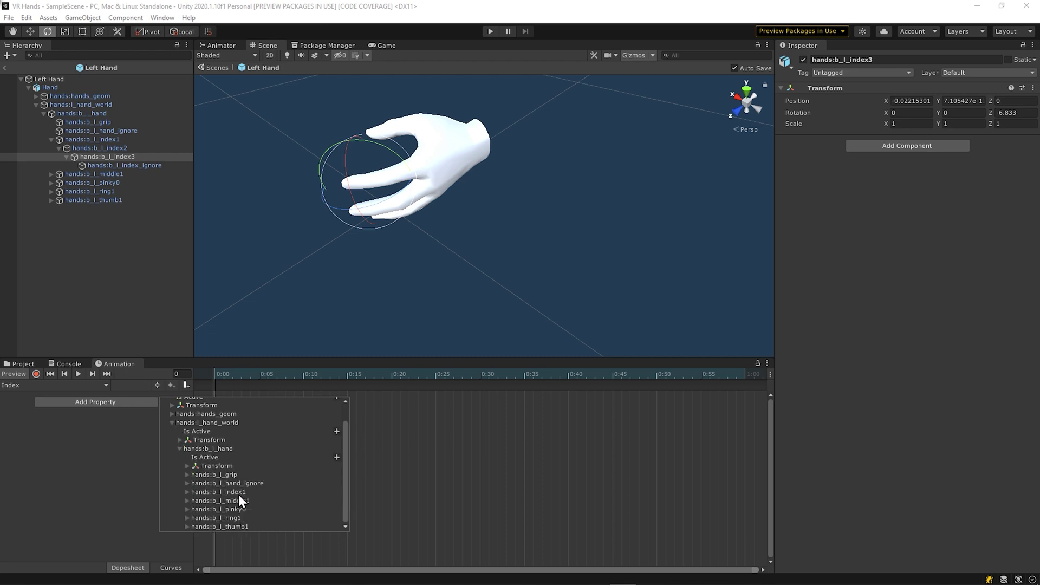
{"action": "left_click", "coordinate": [241, 494]}
{"action": "left_click", "coordinate": [187, 492]}
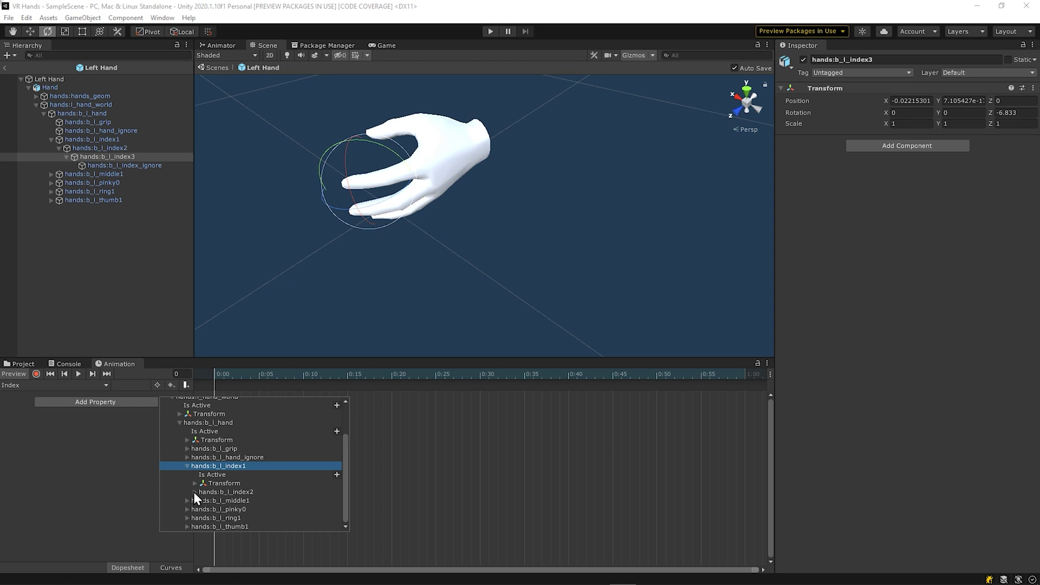
{"action": "left_click", "coordinate": [195, 483]}
{"action": "left_click", "coordinate": [337, 500]}
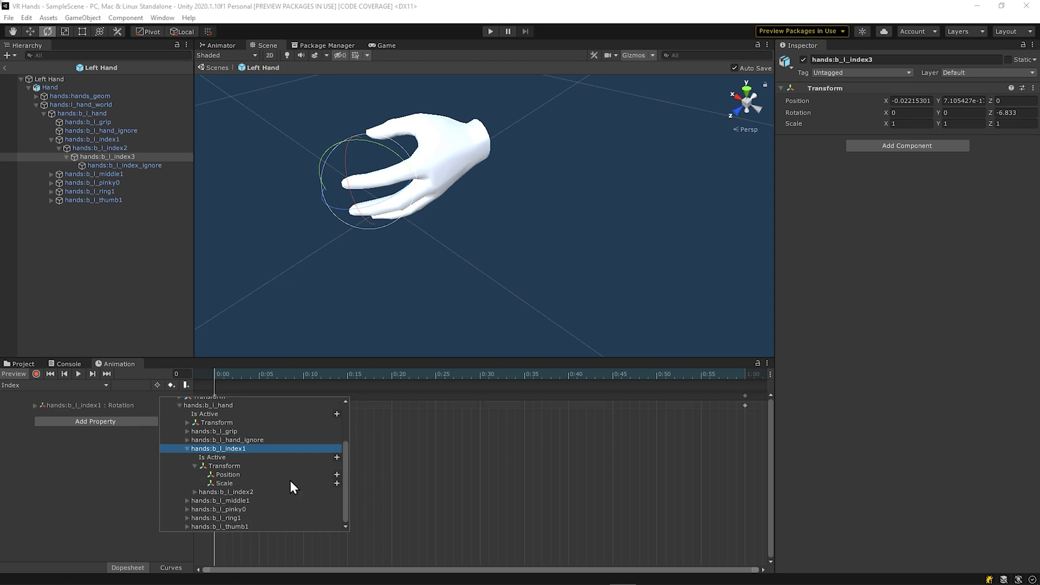
Add Rotation properties for hands:b_l_index2 and hands:b_l_index3 to the Index clip.
{"action": "left_click", "coordinate": [197, 492]}
{"action": "left_click", "coordinate": [205, 508]}
{"action": "left_click", "coordinate": [202, 509]}
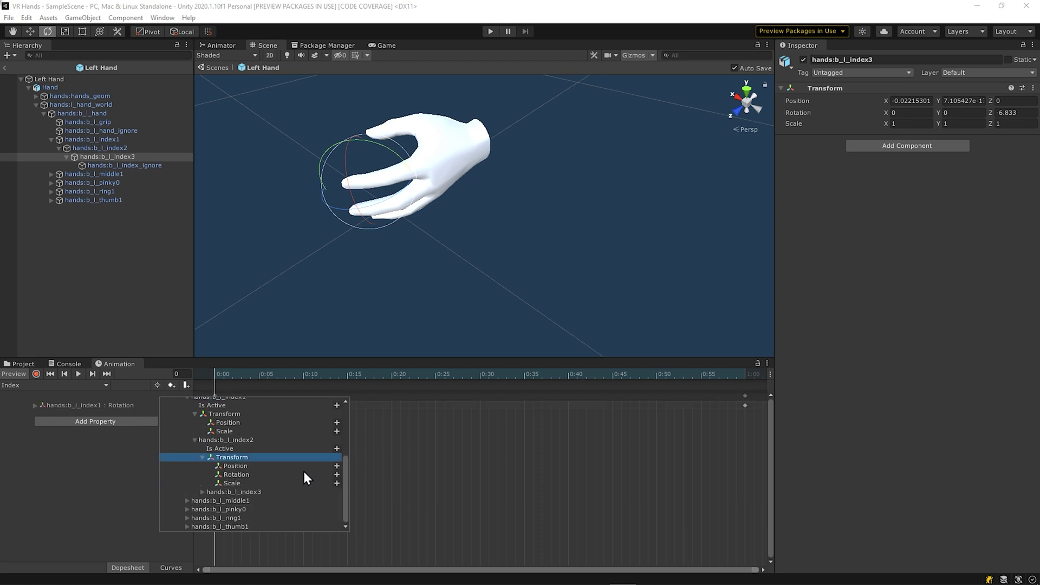
{"action": "left_click", "coordinate": [336, 474]}
{"action": "left_click", "coordinate": [205, 491]}
{"action": "left_click", "coordinate": [203, 492]}
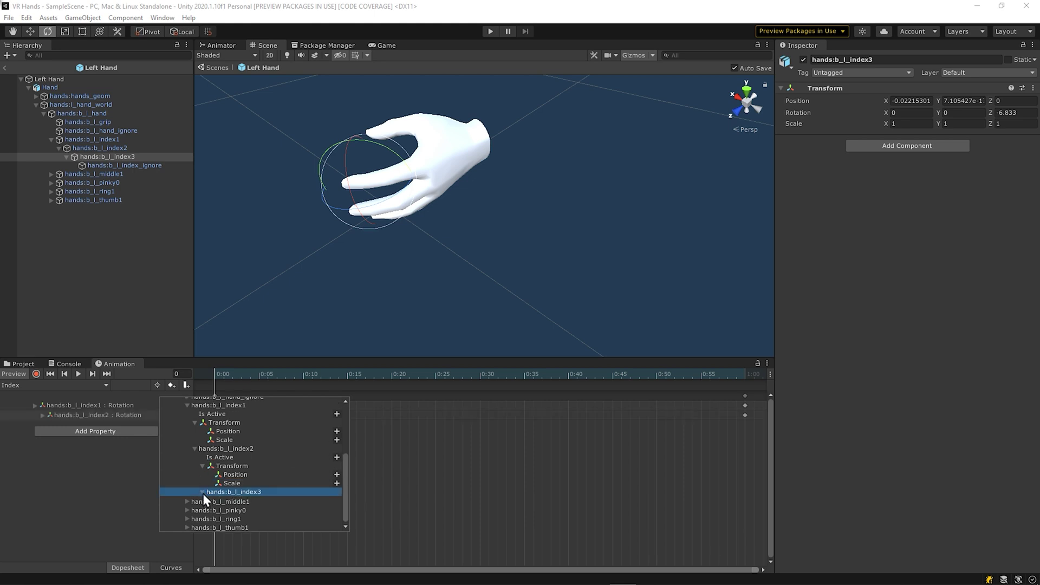
{"action": "left_click", "coordinate": [210, 508]}
{"action": "left_click", "coordinate": [336, 475]}
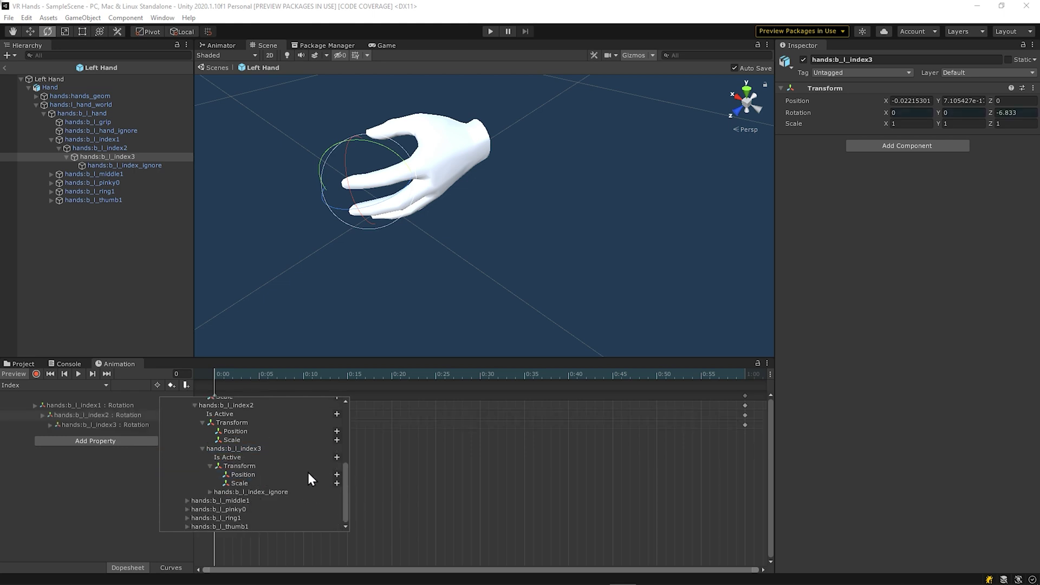
{"action": "left_click", "coordinate": [144, 444]}
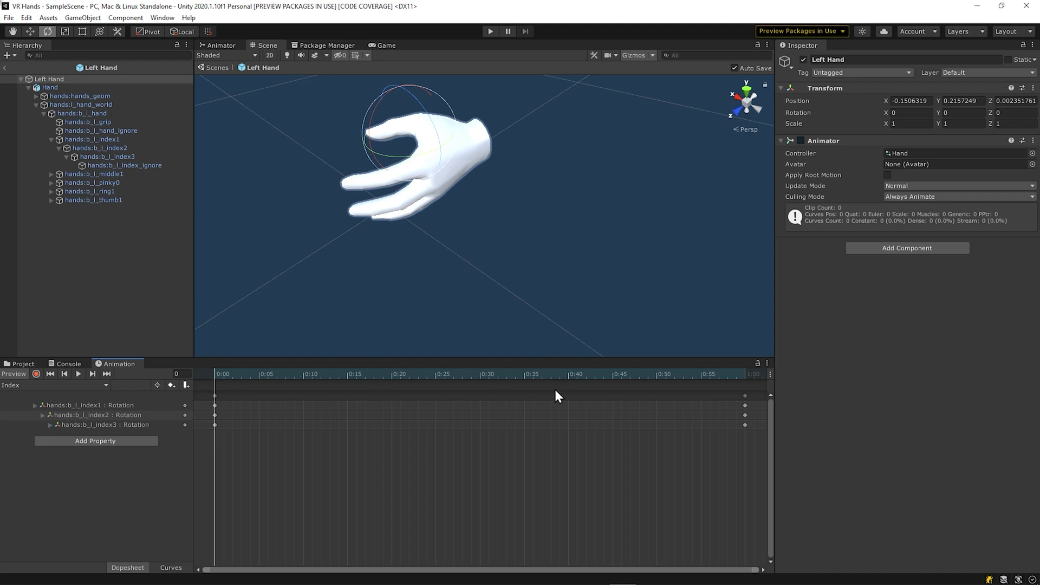
At the 1:00 mark, record a bend of the index finger's base joint hands:b_l_index1.
{"action": "left_click", "coordinate": [746, 374]}
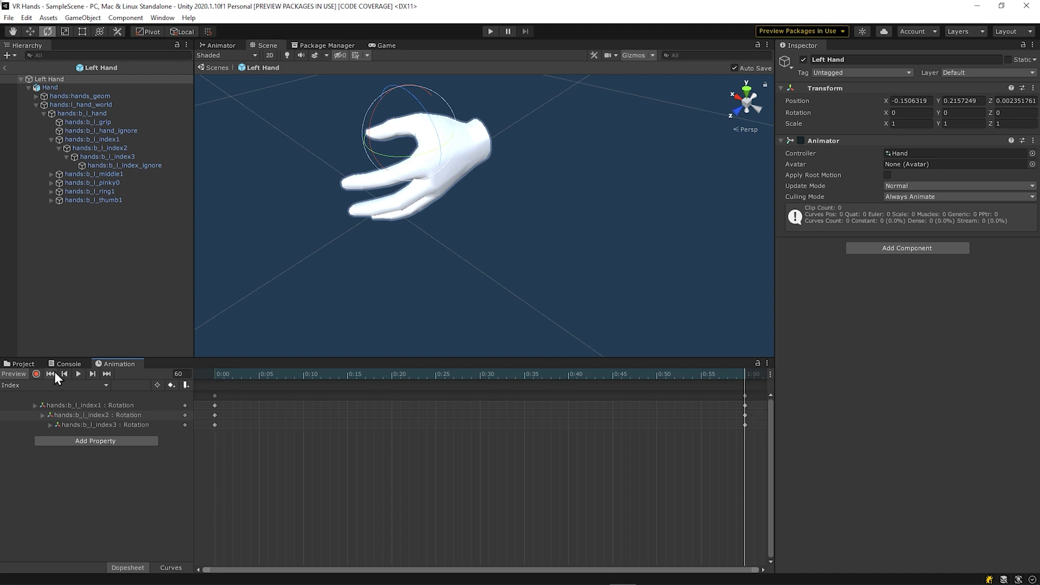
{"action": "left_click", "coordinate": [37, 375]}
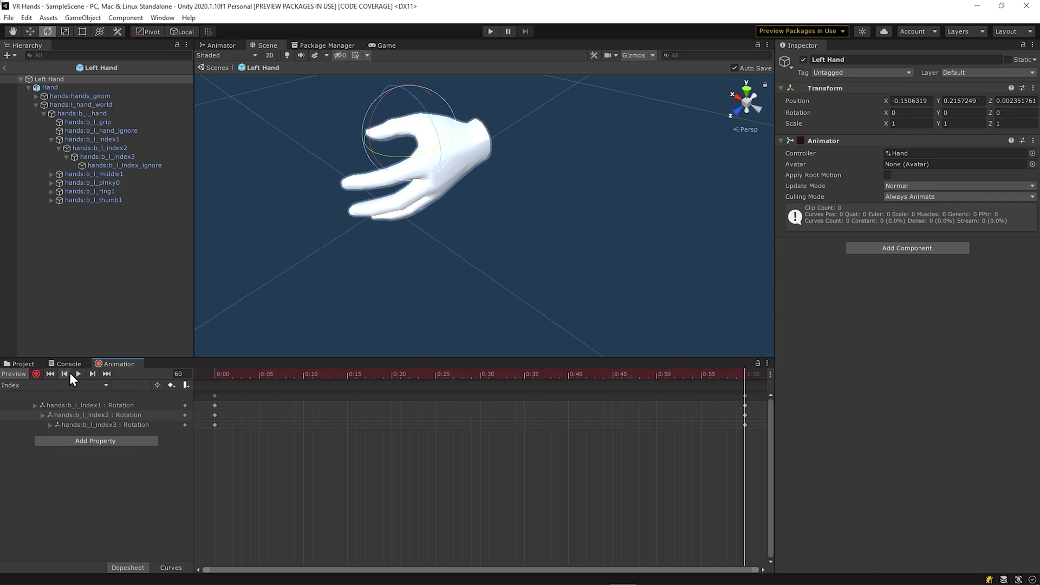
{"action": "left_click_drag", "start_coordinate": [347, 241], "coordinate": [483, 225], "text": "alt"}
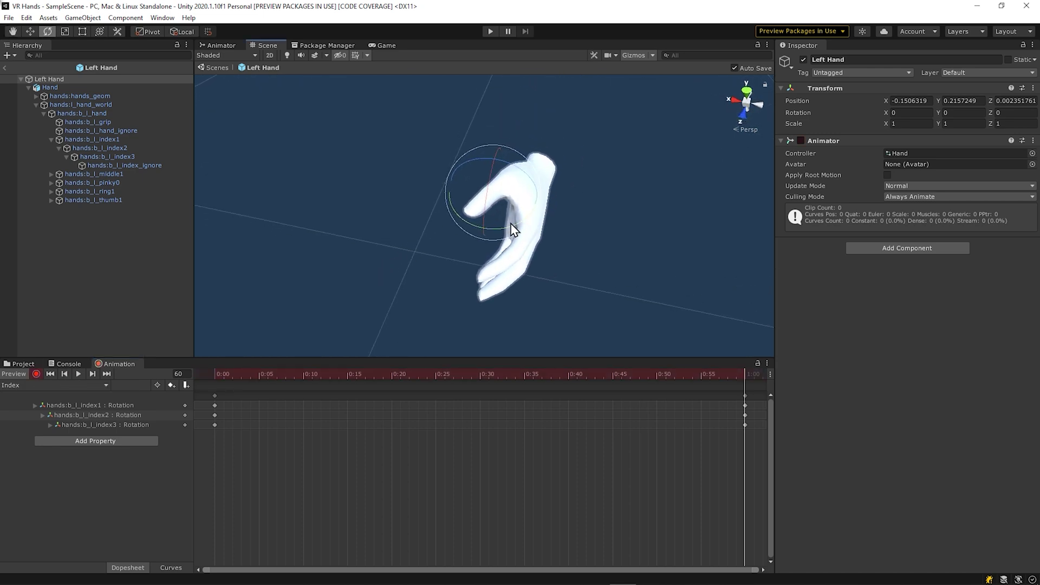
{"action": "left_click", "coordinate": [115, 142]}
{"action": "left_click_drag", "start_coordinate": [561, 251], "coordinate": [371, 260]}
{"action": "left_click", "coordinate": [100, 147]}
{"action": "left_click", "coordinate": [145, 157]}
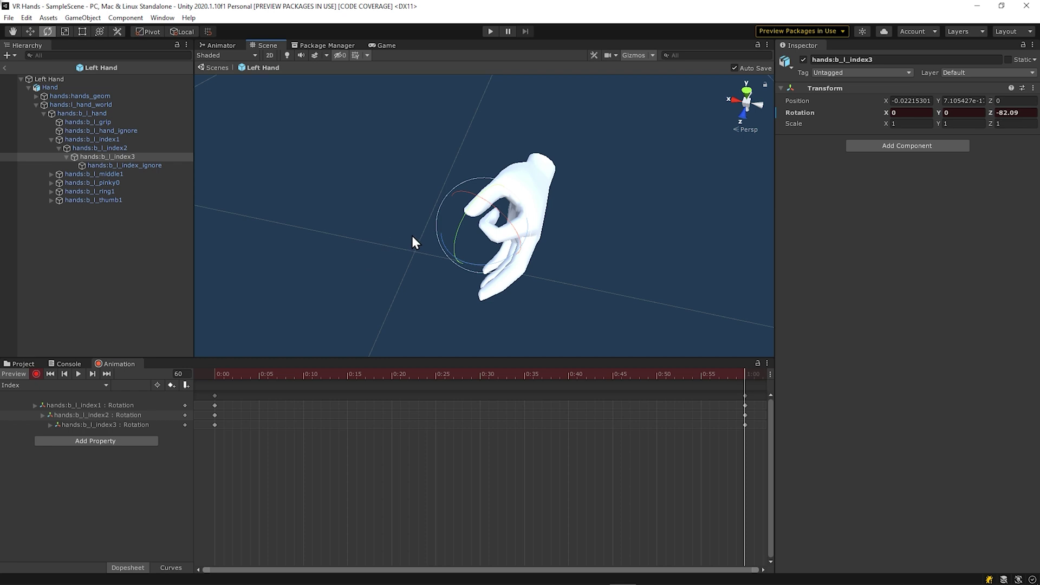
Curl the index finger further, stop recording and play back the Index clip.
{"action": "left_click", "coordinate": [103, 139]}
{"action": "left_click_drag", "start_coordinate": [565, 251], "coordinate": [509, 260]}
{"action": "left_click", "coordinate": [122, 147]}
{"action": "left_click", "coordinate": [107, 157]}
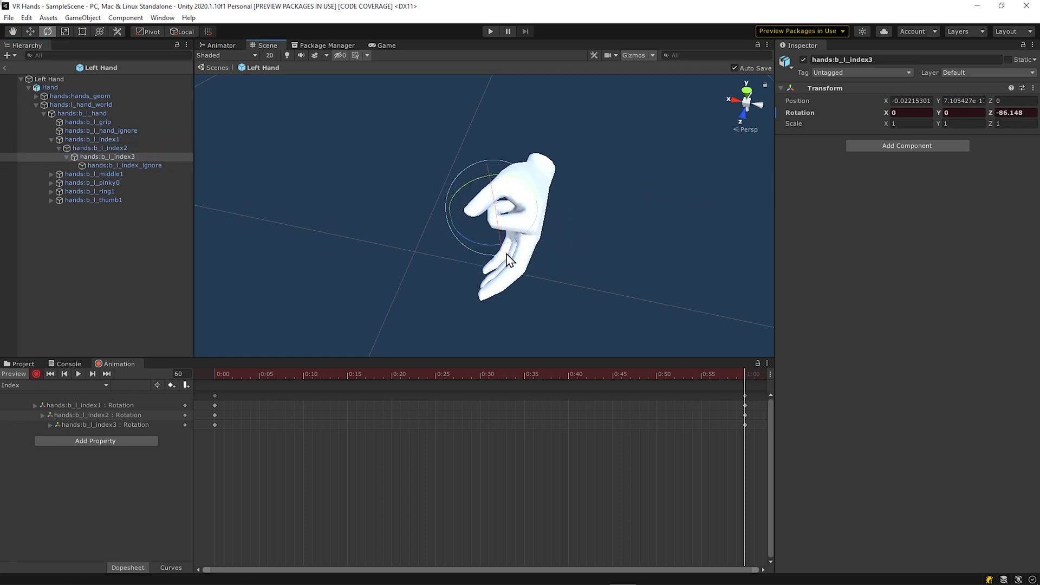
{"action": "left_click", "coordinate": [36, 374]}
{"action": "left_click", "coordinate": [77, 374]}
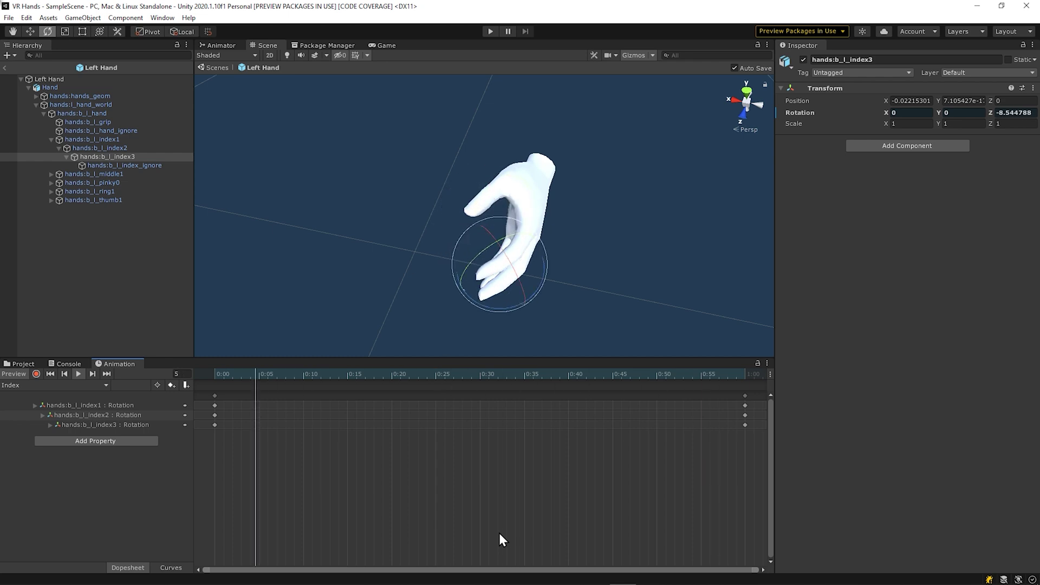
{"action": "left_click", "coordinate": [106, 388]}
Create a new animation clip named Thumb.
{"action": "left_click", "coordinate": [105, 388]}
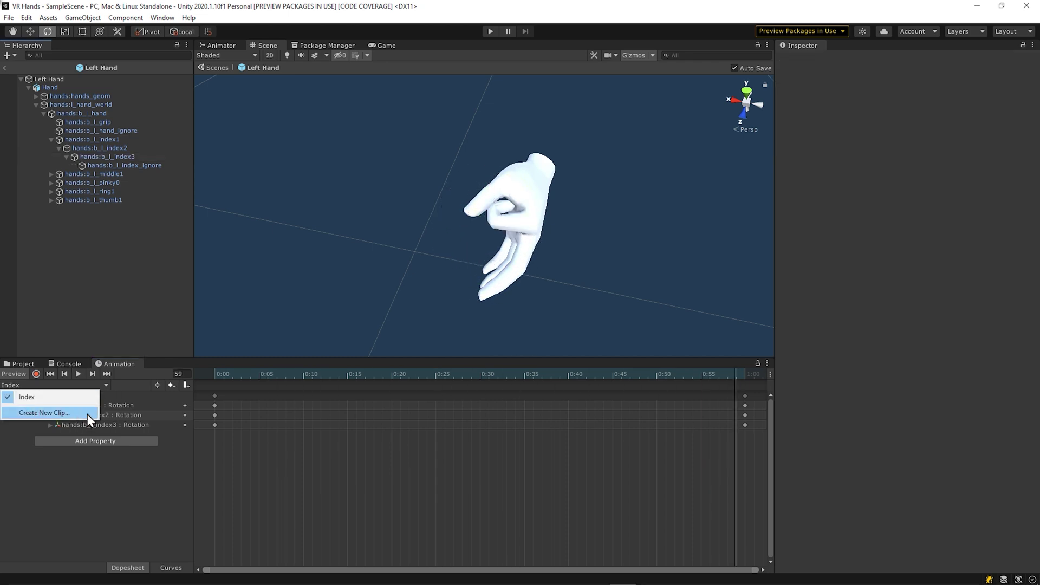
{"action": "left_click", "coordinate": [87, 414]}
{"action": "type", "text": "Thum"}
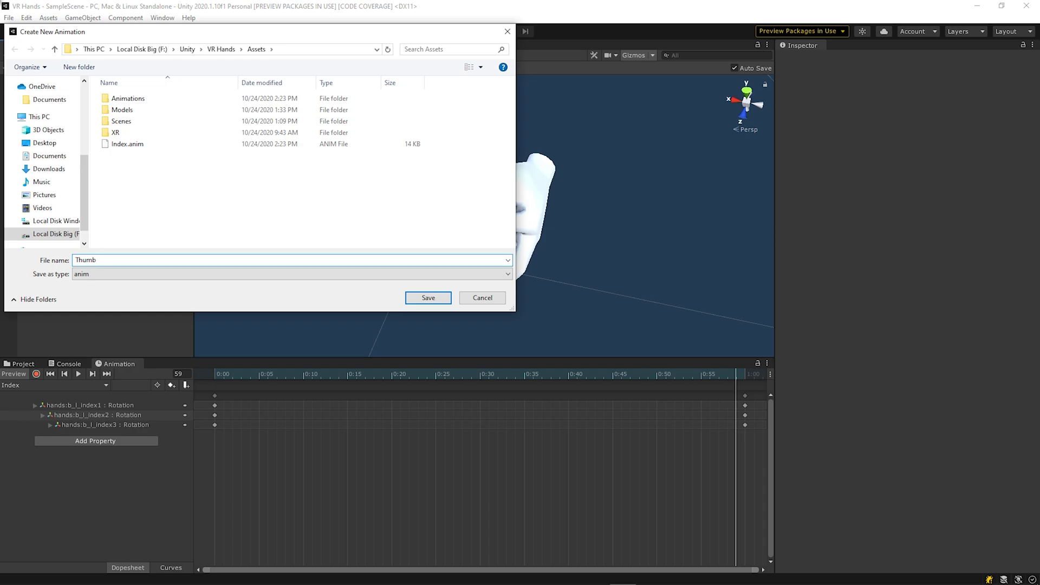
{"action": "type", "text": "b"}
{"action": "key", "text": "Return"}
Add Rotation properties for hands:b_l_thumb1, thumb2 and thumb3 to the Thumb clip.
{"action": "left_click", "coordinate": [155, 402]}
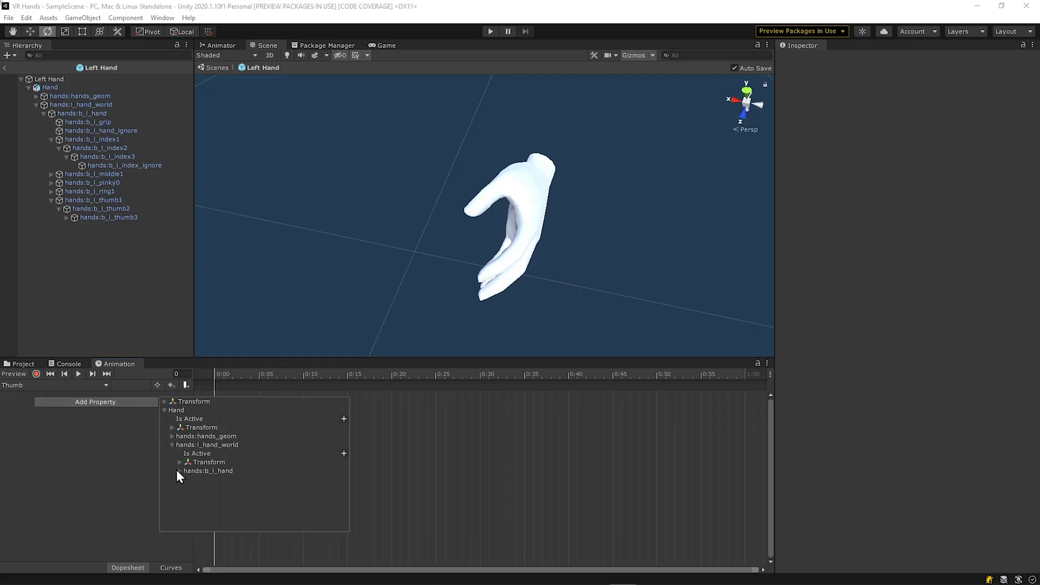
{"action": "left_click", "coordinate": [179, 471]}
{"action": "left_click", "coordinate": [187, 528]}
{"action": "left_click", "coordinate": [193, 518]}
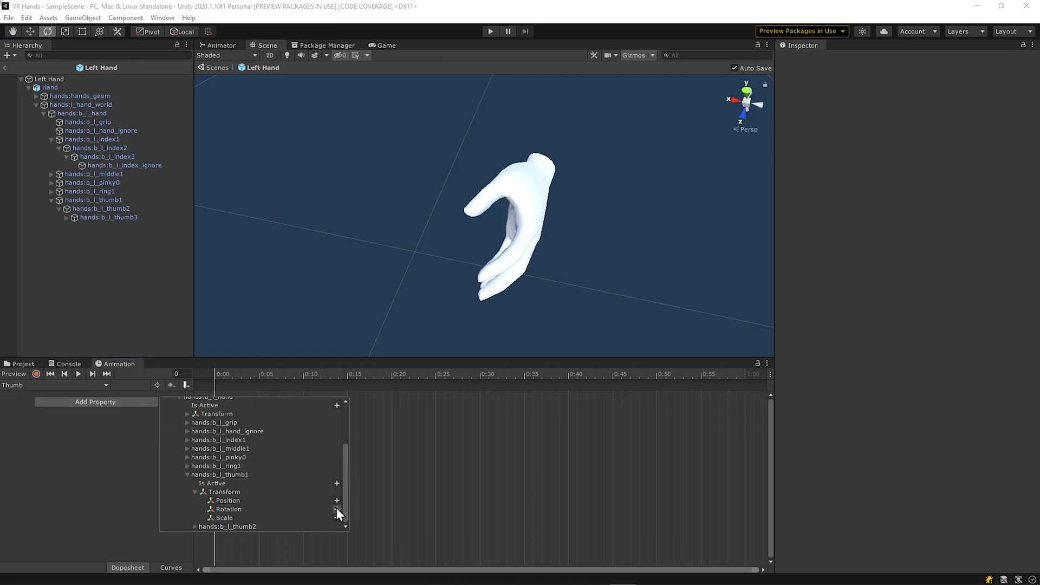
{"action": "left_click", "coordinate": [336, 509]}
{"action": "left_click", "coordinate": [193, 528]}
{"action": "left_click", "coordinate": [201, 521]}
{"action": "left_click", "coordinate": [335, 512]}
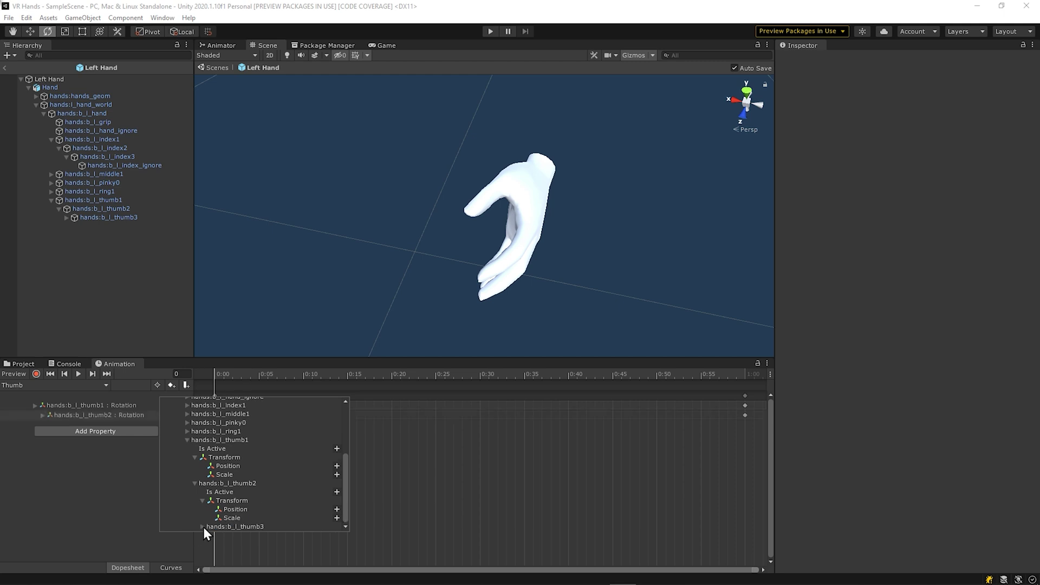
{"action": "left_click", "coordinate": [202, 526]}
{"action": "left_click", "coordinate": [209, 521]}
{"action": "left_click", "coordinate": [337, 508]}
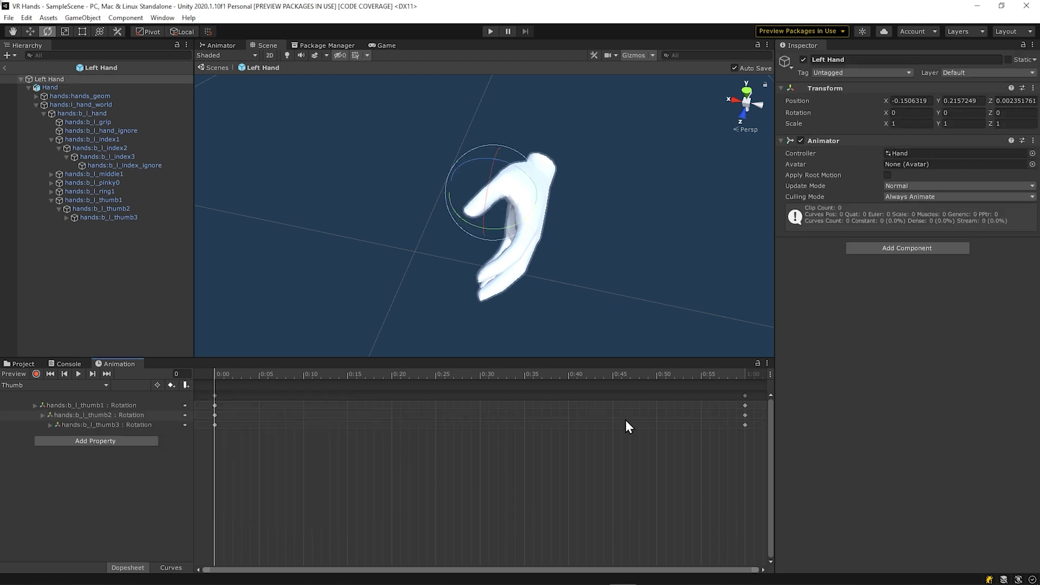
At the last frame, record the thumb bones curled inward and play back the Thumb clip.
{"action": "left_click", "coordinate": [746, 375]}
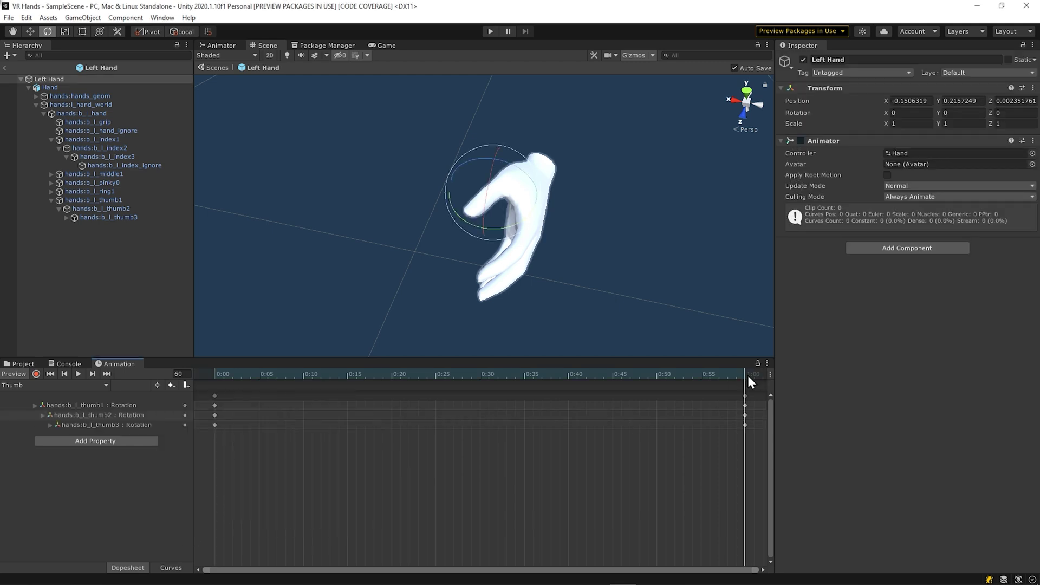
{"action": "left_click", "coordinate": [36, 373]}
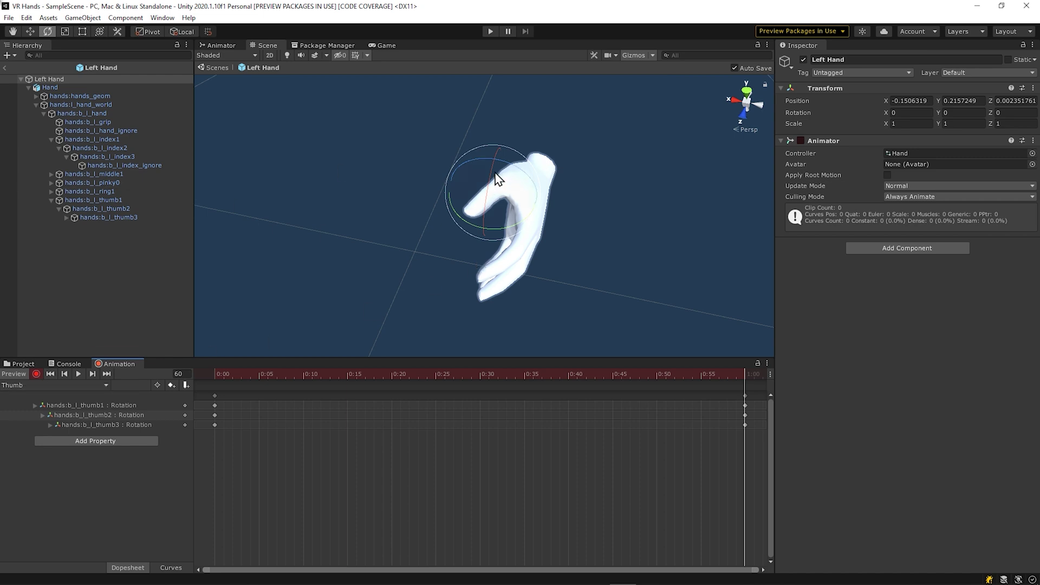
{"action": "left_click", "coordinate": [138, 201]}
{"action": "left_click_drag", "start_coordinate": [493, 157], "coordinate": [552, 192]}
{"action": "left_click", "coordinate": [102, 209]}
{"action": "left_click", "coordinate": [108, 217]}
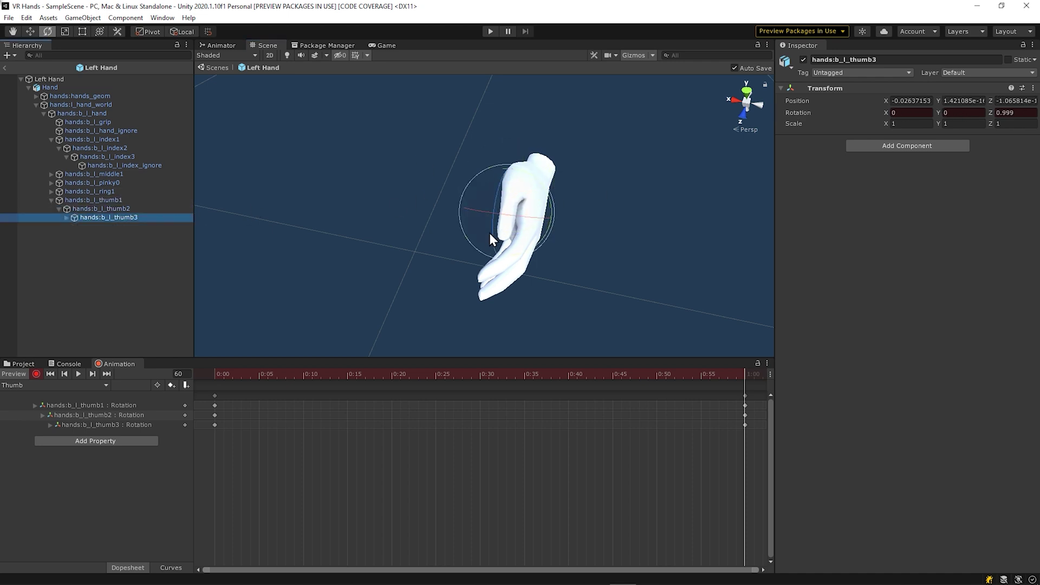
{"action": "left_click_drag", "start_coordinate": [489, 233], "coordinate": [392, 284]}
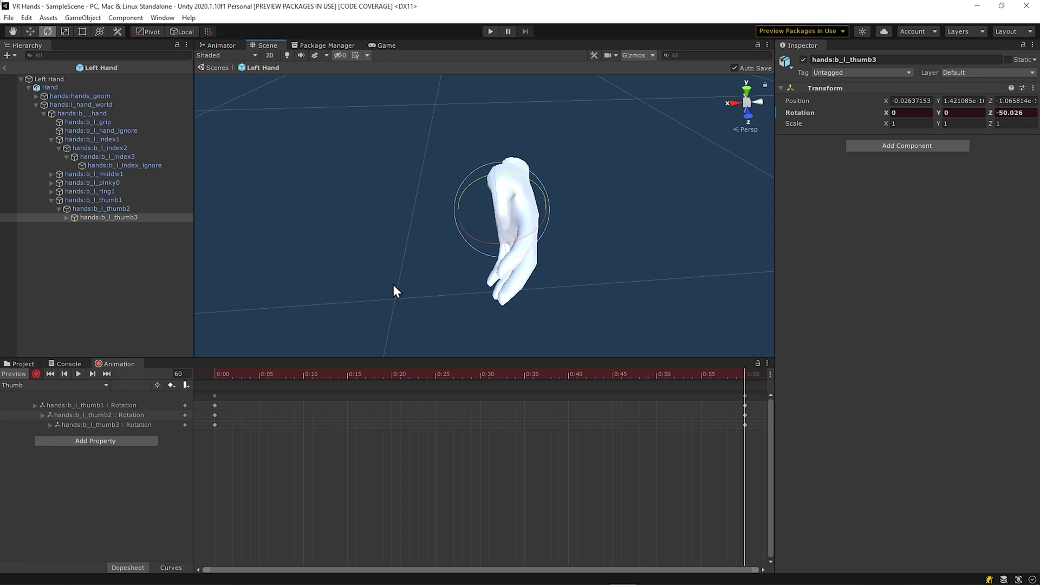
{"action": "left_click", "coordinate": [36, 374]}
{"action": "left_click", "coordinate": [77, 373]}
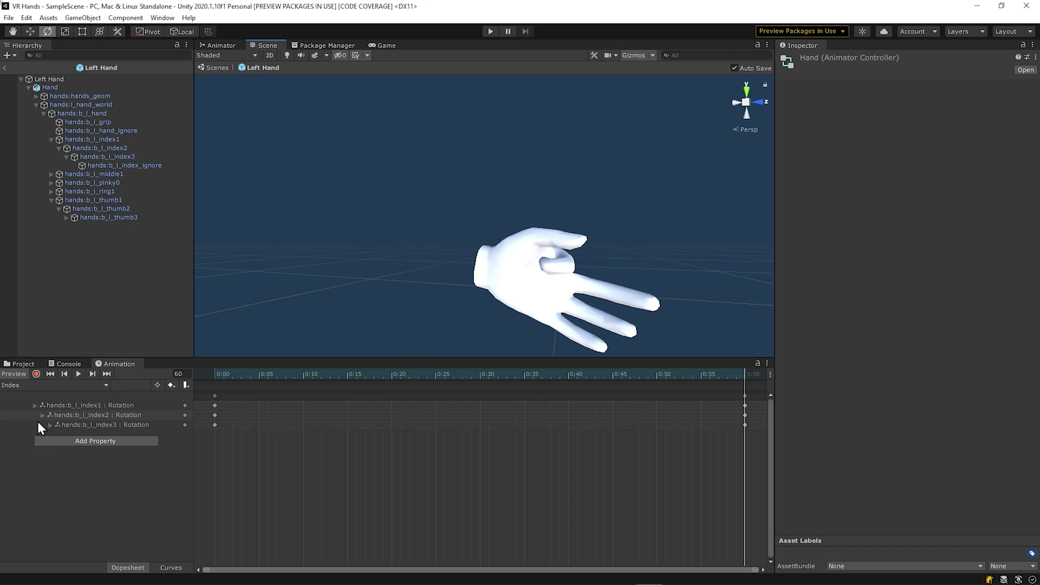
Start a new animation clip to be saved in the Animations folder.
{"action": "left_click", "coordinate": [41, 386]}
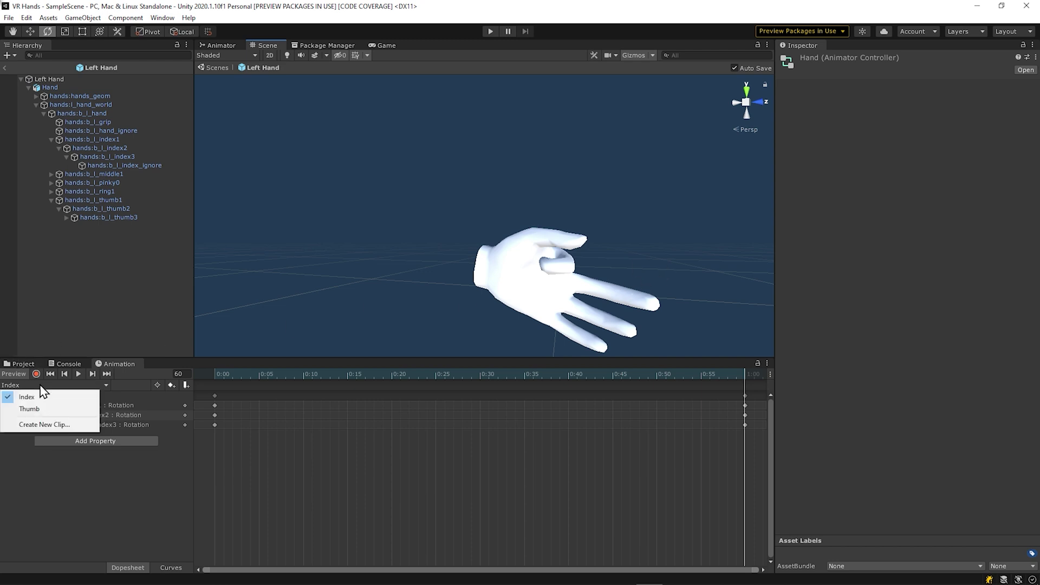
{"action": "left_click", "coordinate": [43, 424]}
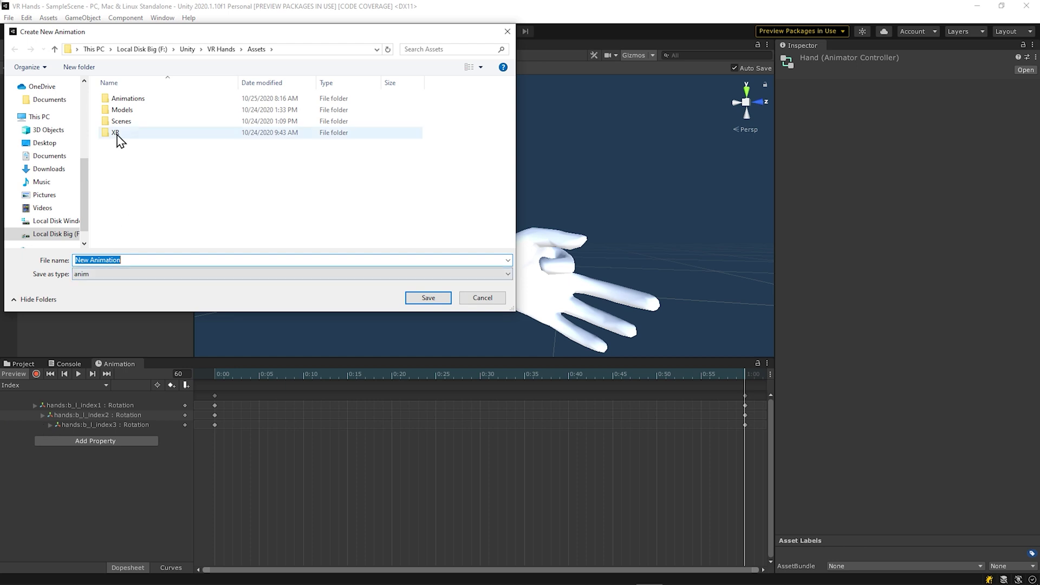
{"action": "double_click", "coordinate": [128, 98]}
Save the new clip and add rotation tracks for the middle, ring and pinky finger bones.
{"action": "type", "text": "Grip"}
{"action": "key", "text": "Return"}
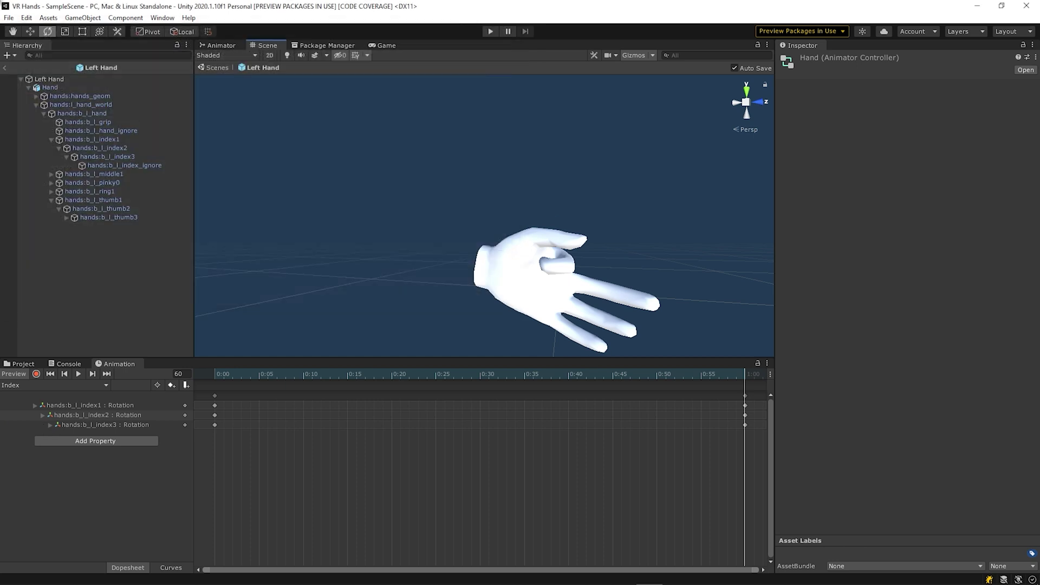
{"action": "left_click", "coordinate": [95, 399]}
{"action": "left_click", "coordinate": [187, 468]}
{"action": "double_click", "coordinate": [191, 509]}
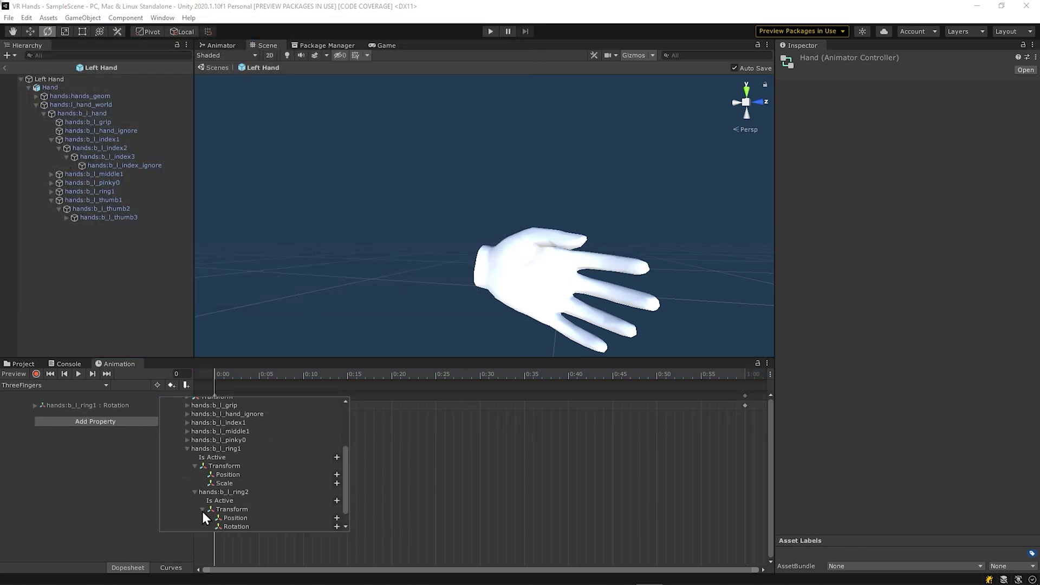
{"action": "double_click", "coordinate": [209, 512]}
{"action": "double_click", "coordinate": [193, 423]}
{"action": "double_click", "coordinate": [200, 470]}
{"action": "double_click", "coordinate": [213, 507]}
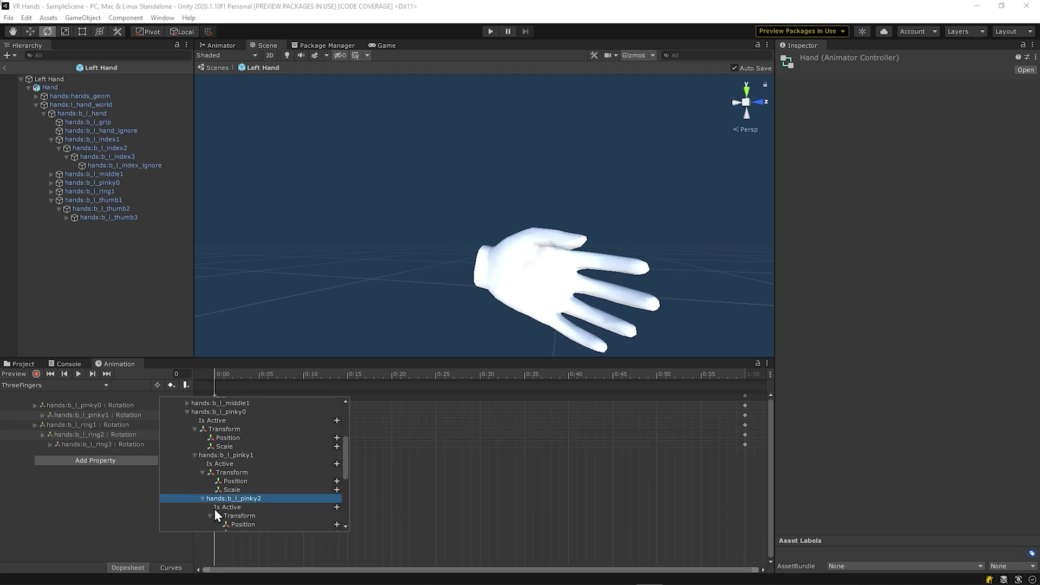
{"action": "double_click", "coordinate": [215, 509]}
{"action": "double_click", "coordinate": [246, 463]}
{"action": "double_click", "coordinate": [190, 451]}
{"action": "double_click", "coordinate": [204, 501]}
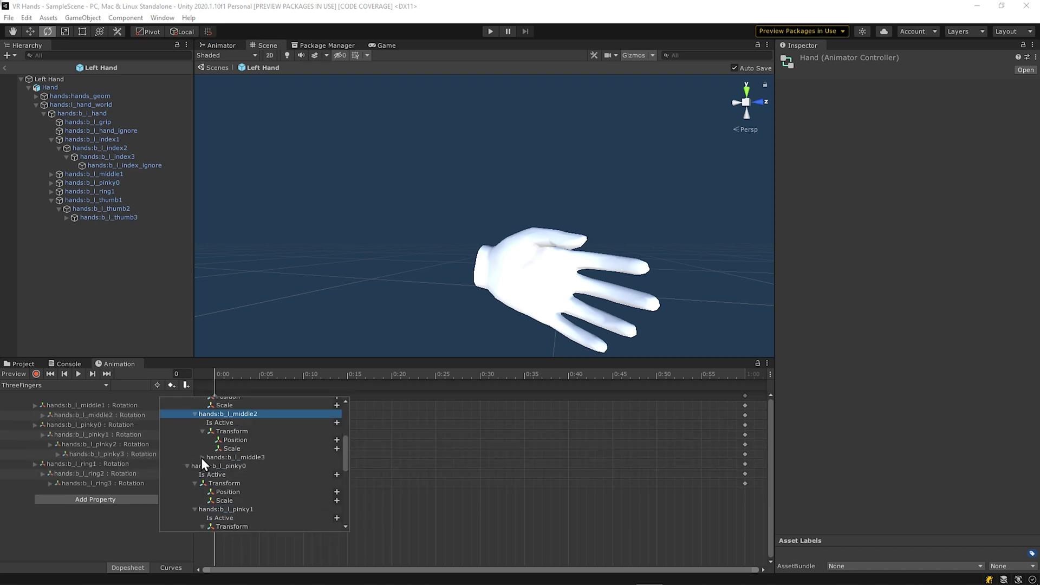
{"action": "double_click", "coordinate": [203, 457]}
Start recording and bend the middle finger toward the palm.
{"action": "left_click", "coordinate": [662, 273]}
{"action": "left_click", "coordinate": [161, 405]}
{"action": "left_click_drag", "start_coordinate": [585, 299], "coordinate": [517, 287]}
{"action": "right_click_drag", "start_coordinate": [517, 287], "coordinate": [457, 244]}
{"action": "left_click", "coordinate": [434, 222]}
Pan the view and bend the ring finger toward the palm.
{"action": "key", "text": "q"}
{"action": "left_click_drag", "start_coordinate": [248, 262], "coordinate": [422, 325]}
{"action": "left_click", "coordinate": [86, 473]}
{"action": "key", "text": "e"}
{"action": "right_click_drag", "start_coordinate": [515, 228], "coordinate": [615, 401]}
{"action": "left_click", "coordinate": [89, 483]}
{"action": "left_click", "coordinate": [534, 209]}
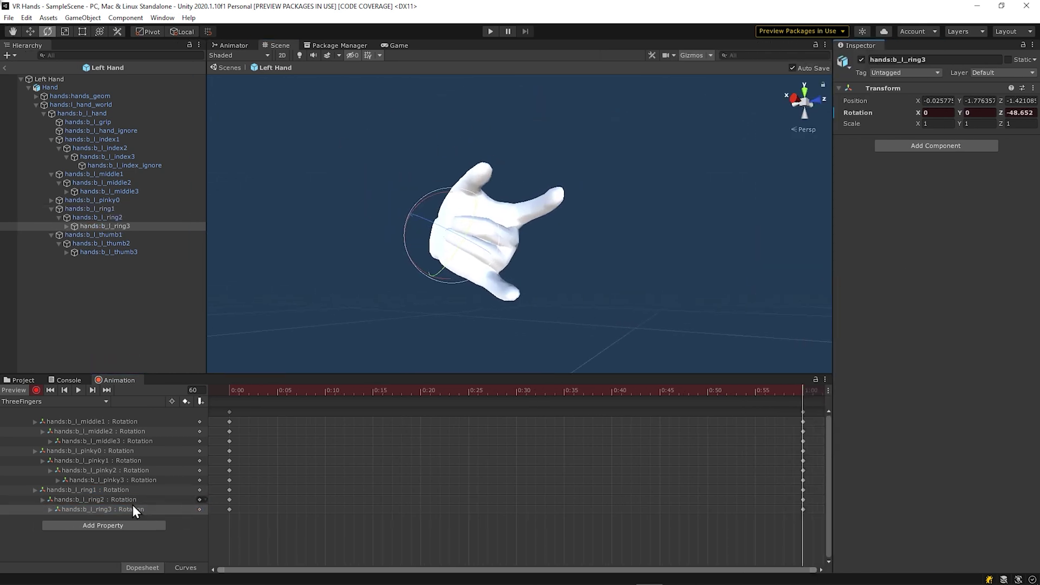
Curl the first pinky bone toward the palm.
{"action": "left_click", "coordinate": [464, 262]}
{"action": "scroll", "coordinate": [465, 262], "scroll_direction": "up", "scroll_amount": 3}
{"action": "right_click_drag", "start_coordinate": [466, 262], "coordinate": [517, 258]}
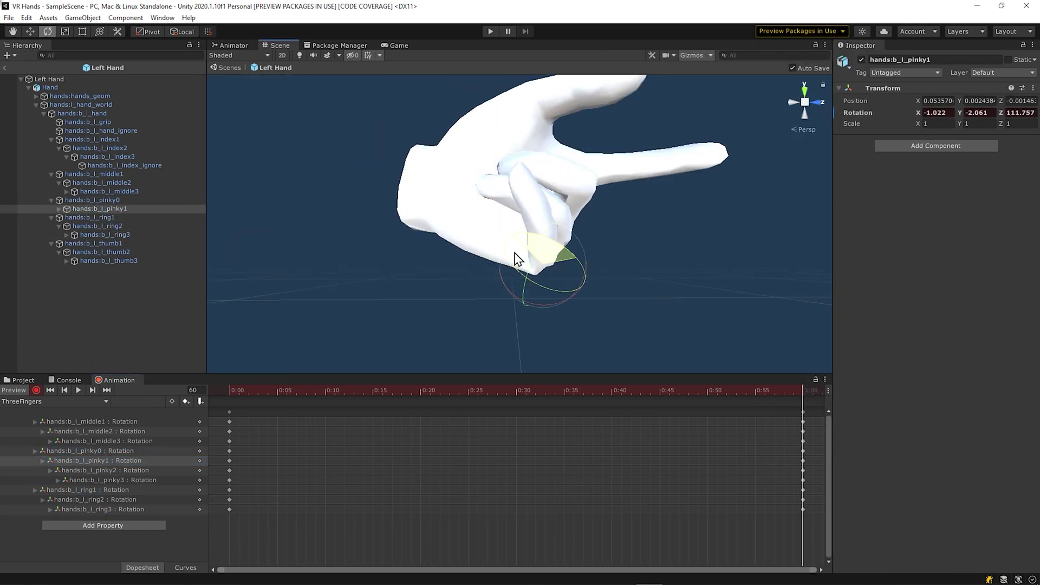
{"action": "scroll", "coordinate": [517, 259], "scroll_direction": "up", "scroll_amount": 2}
{"action": "left_click", "coordinate": [109, 480]}
{"action": "left_click", "coordinate": [98, 460]}
{"action": "right_click_drag", "start_coordinate": [639, 230], "coordinate": [487, 304]}
{"action": "left_click", "coordinate": [325, 346]}
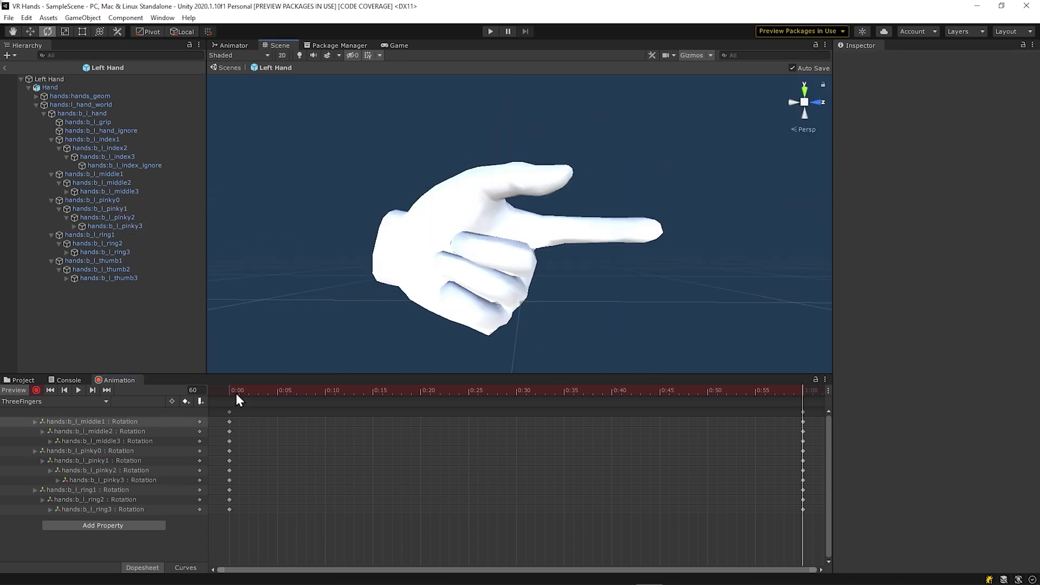
Stop recording, preview the ThreeFingers clip, and select the Index state in the Animator.
{"action": "left_click", "coordinate": [36, 390]}
{"action": "left_click", "coordinate": [79, 391]}
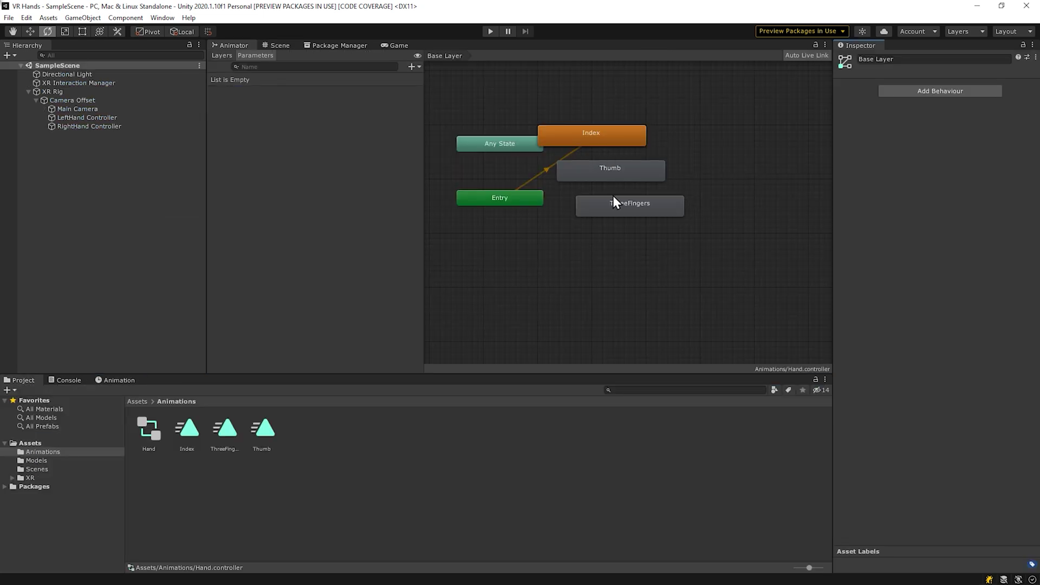
{"action": "left_click", "coordinate": [606, 143]}
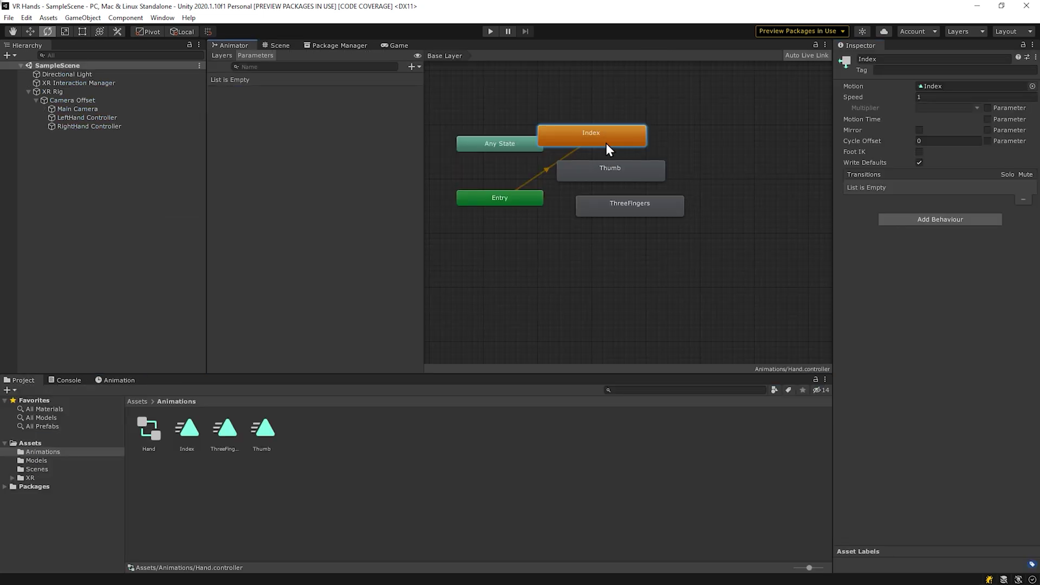
Delete the Index, Thumb and ThreeFingers states from the Hand animator graph.
{"action": "key", "text": "Delete"}
{"action": "left_click", "coordinate": [616, 174]}
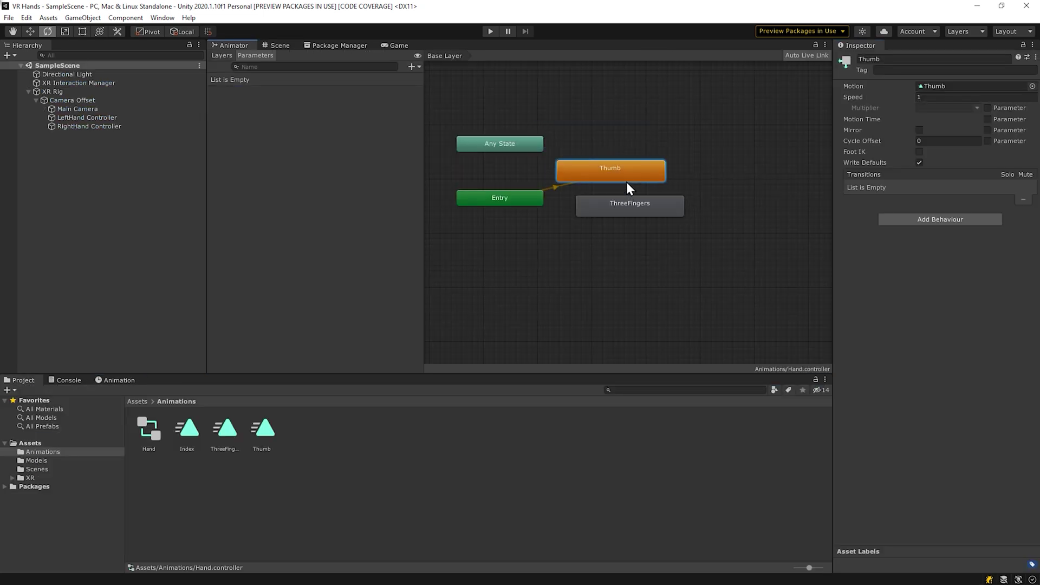
{"action": "key", "text": "Delete"}
{"action": "left_click", "coordinate": [630, 208]}
{"action": "key", "text": "Delete"}
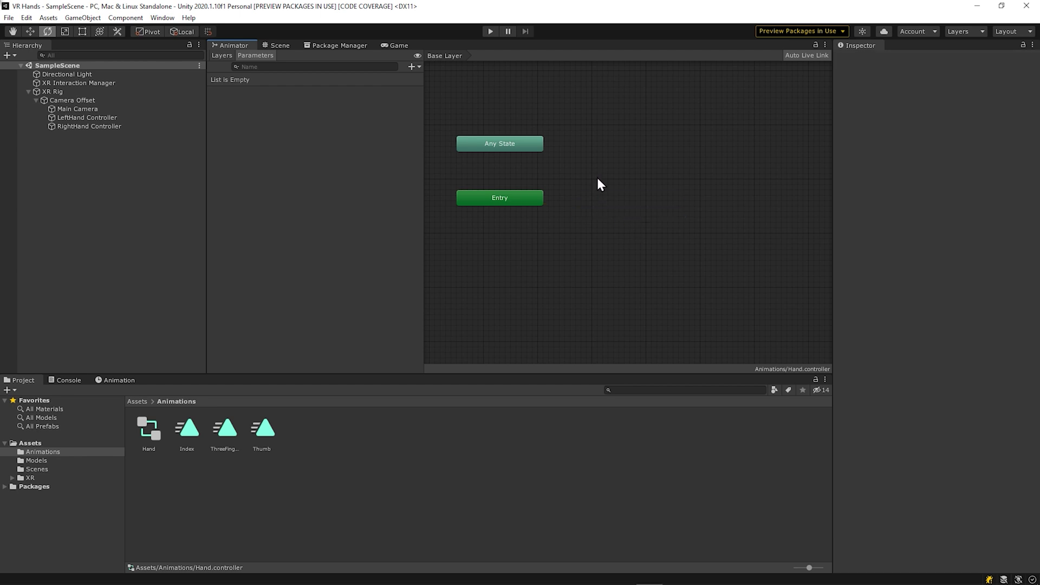
Create a new Blend Tree state, nudge it into place, and open it for editing.
{"action": "right_click", "coordinate": [606, 198]}
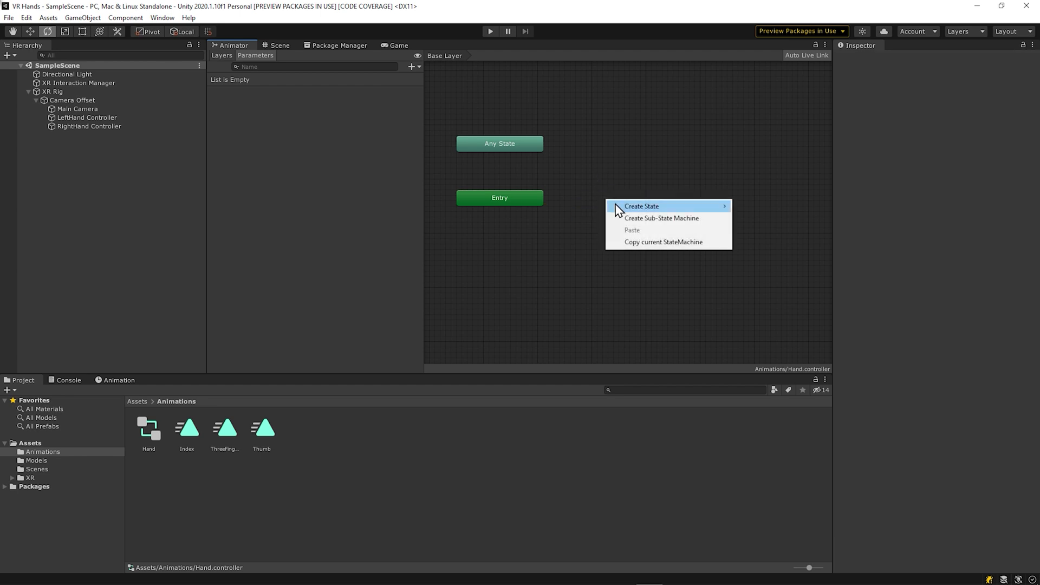
{"action": "mouse_move", "coordinate": [662, 207]}
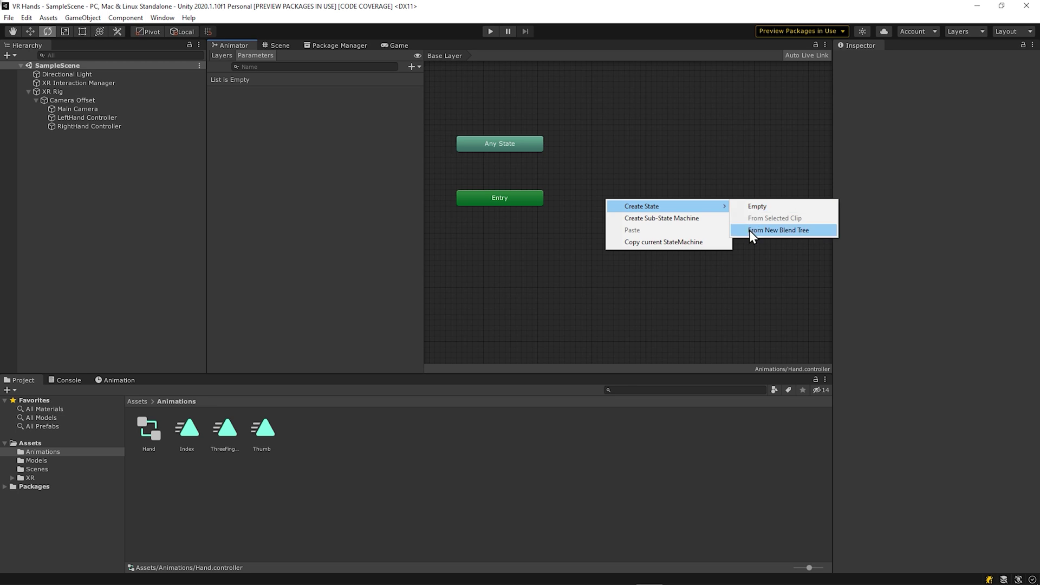
{"action": "left_click", "coordinate": [820, 231]}
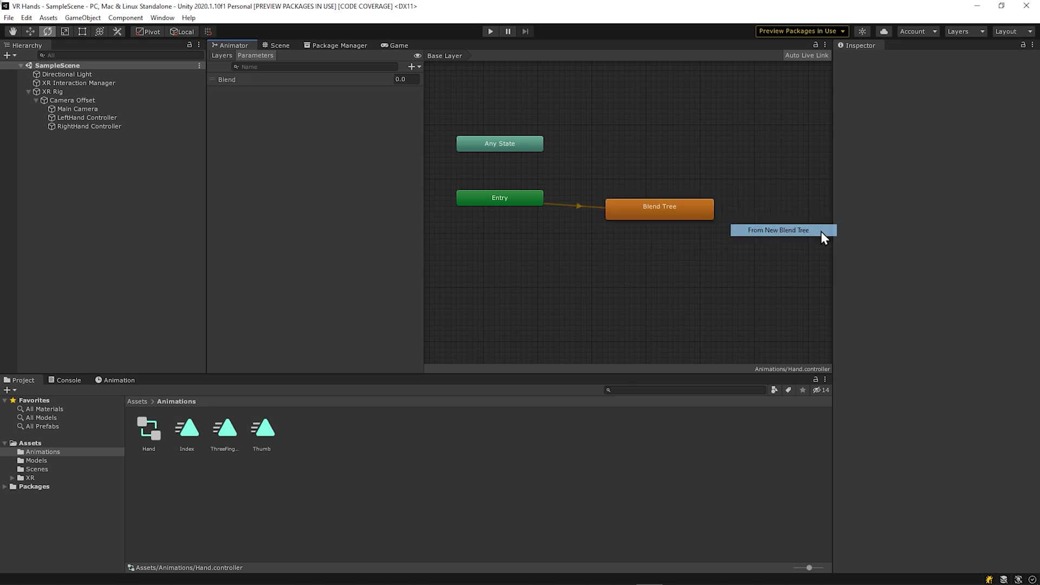
{"action": "left_click_drag", "start_coordinate": [668, 211], "coordinate": [672, 199]}
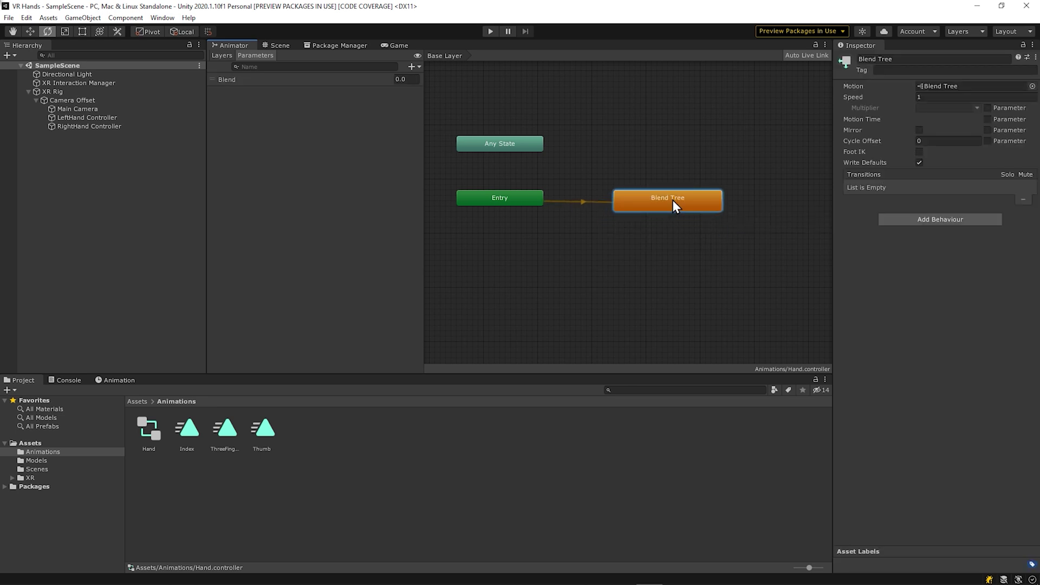
{"action": "double_click", "coordinate": [672, 200]}
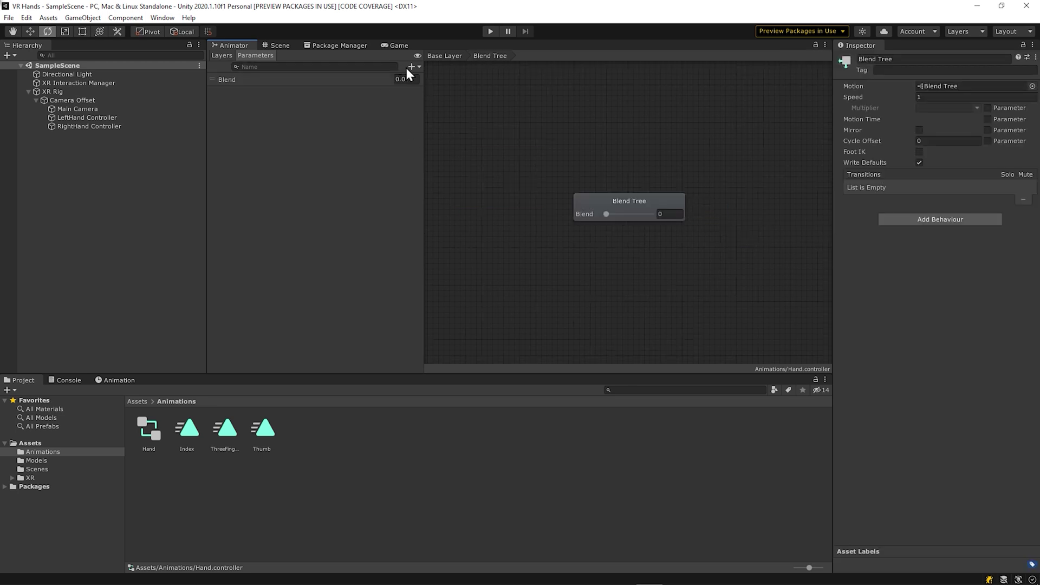
Replace the default Blend parameter with a float parameter named Index.
{"action": "left_click", "coordinate": [352, 83]}
{"action": "key", "text": "Delete"}
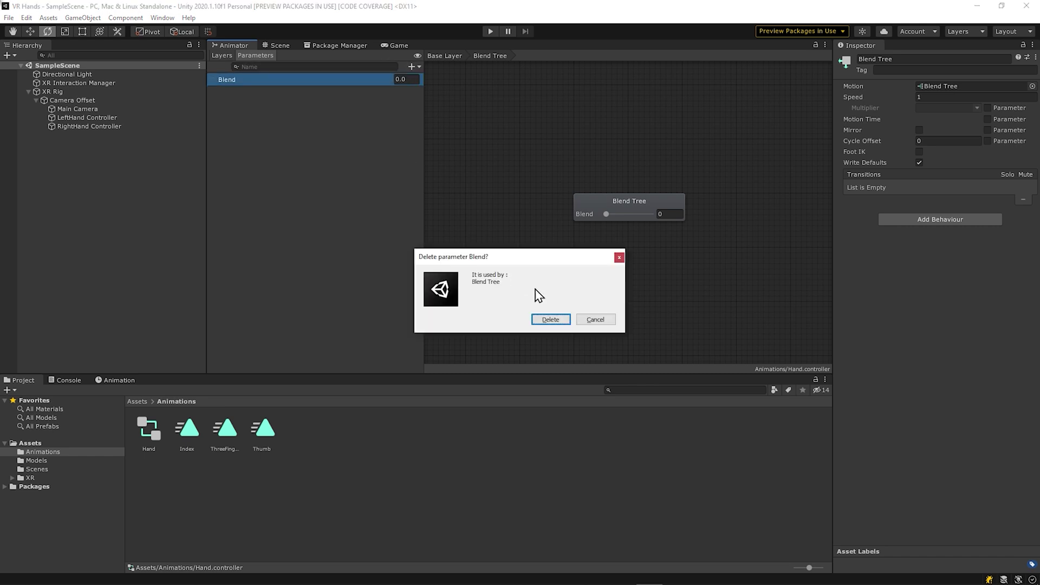
{"action": "left_click", "coordinate": [551, 318]}
{"action": "left_click", "coordinate": [414, 68]}
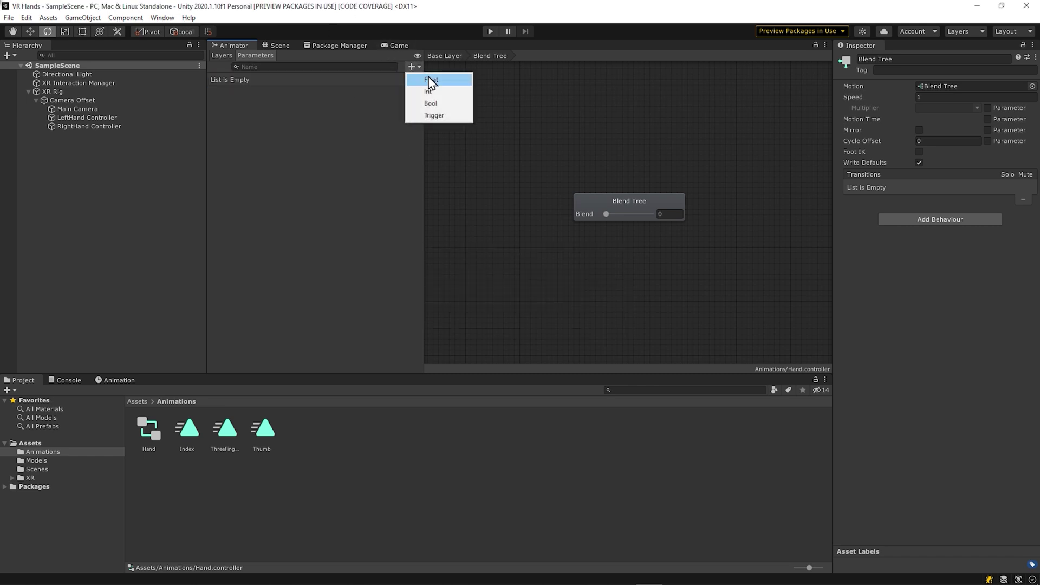
{"action": "left_click", "coordinate": [430, 80]}
{"action": "type", "text": "Index"}
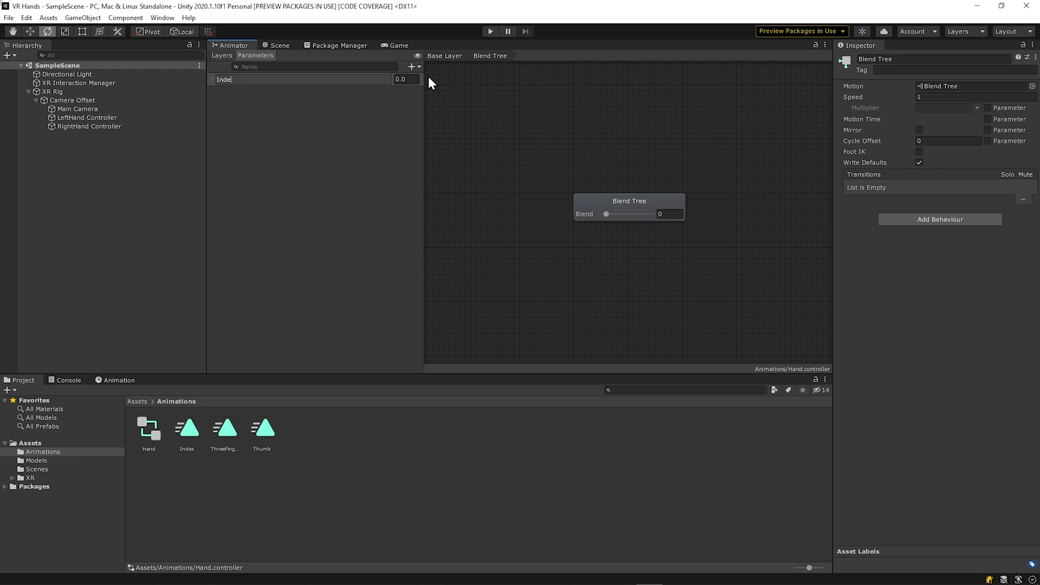
{"action": "key", "text": "Return"}
Add float parameters named Thumb and ThreeFingers, then select the Blend Tree node.
{"action": "left_click", "coordinate": [412, 66]}
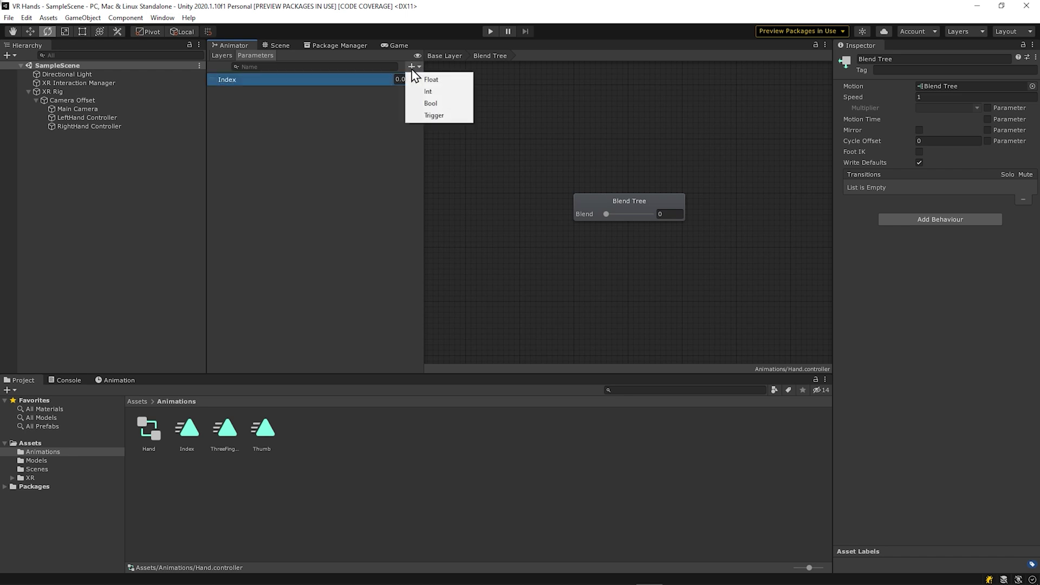
{"action": "left_click", "coordinate": [421, 79]}
{"action": "type", "text": "T"}
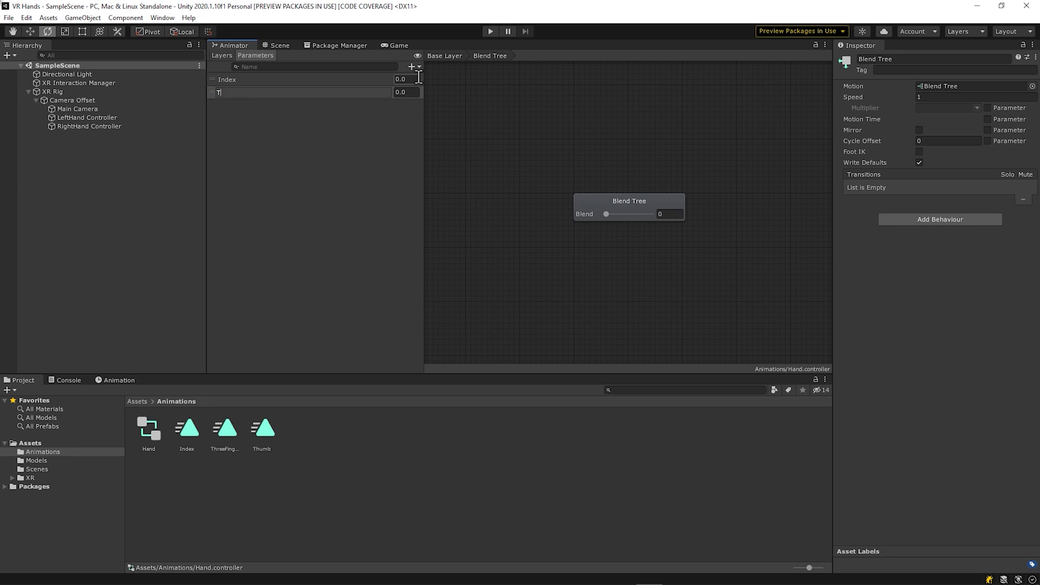
{"action": "type", "text": "humb"}
{"action": "key", "text": "Return"}
{"action": "left_click", "coordinate": [411, 66]}
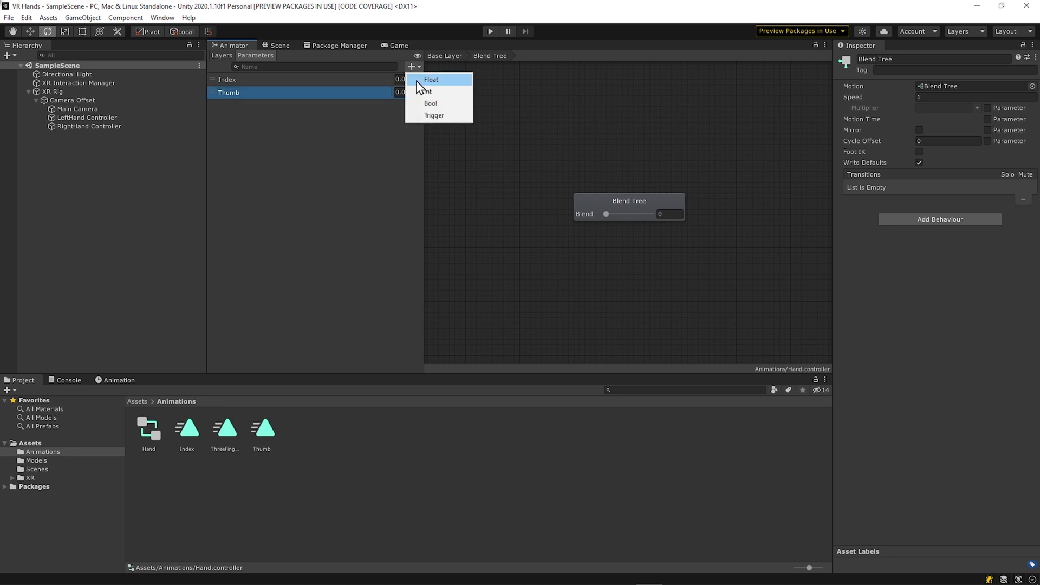
{"action": "left_click", "coordinate": [417, 80]}
{"action": "type", "text": "ThreeFingers"}
{"action": "key", "text": "Return"}
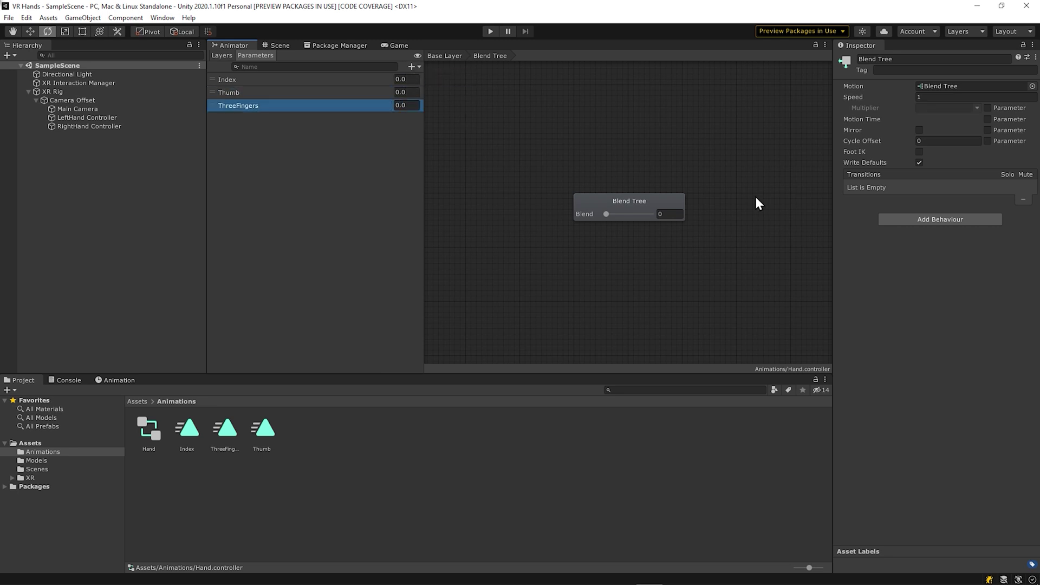
{"action": "left_click", "coordinate": [615, 201]}
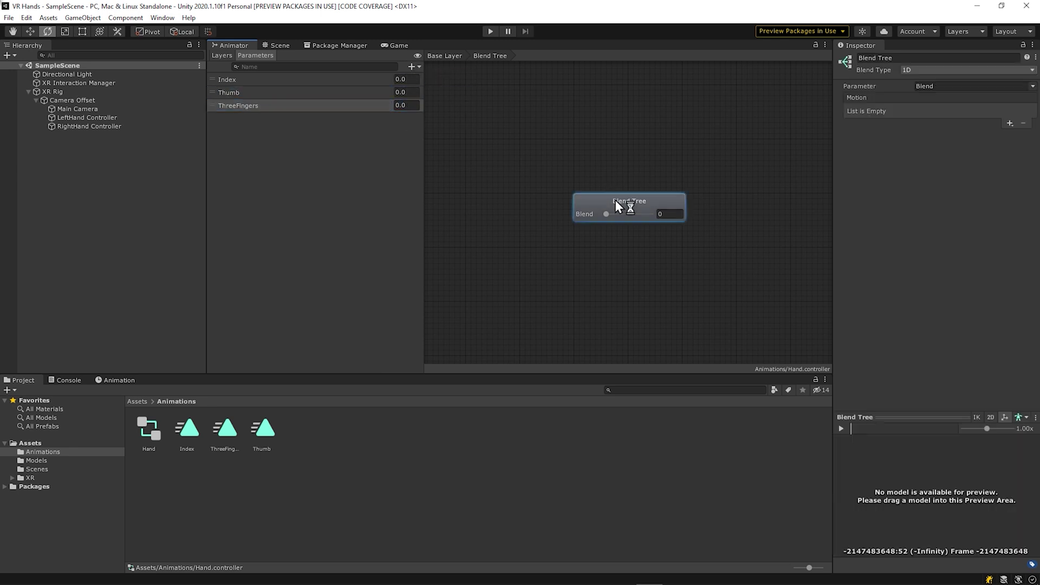
Set the blend tree's Blend Type to Direct and add three motion fields.
{"action": "left_click", "coordinate": [922, 69]}
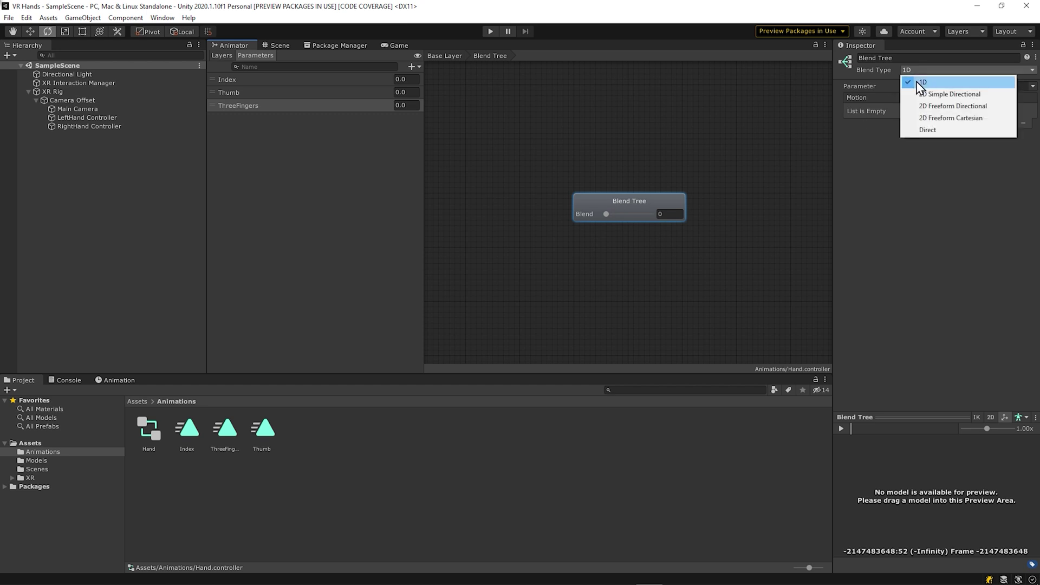
{"action": "left_click", "coordinate": [962, 131]}
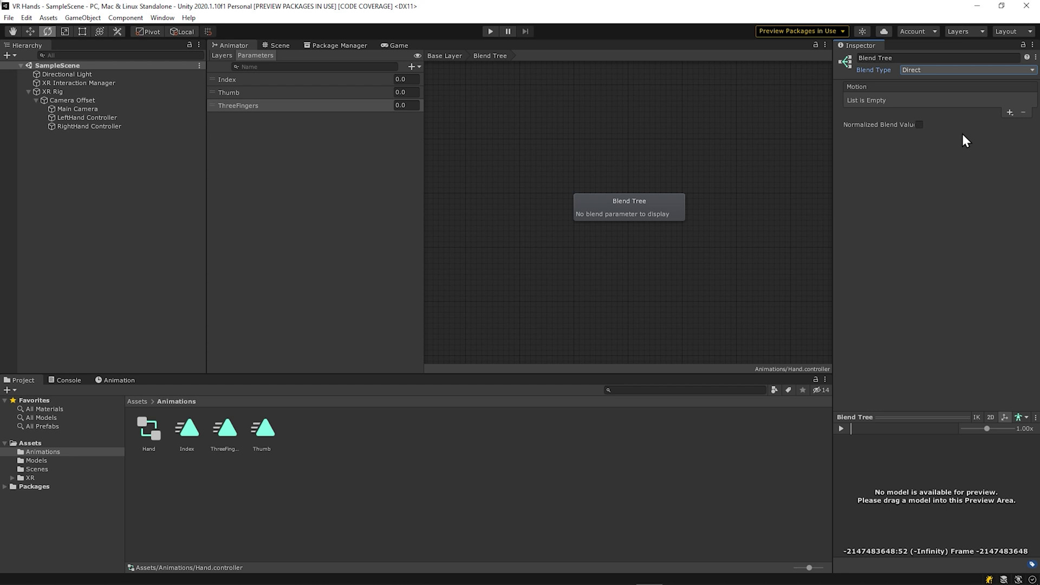
{"action": "left_click", "coordinate": [1009, 113]}
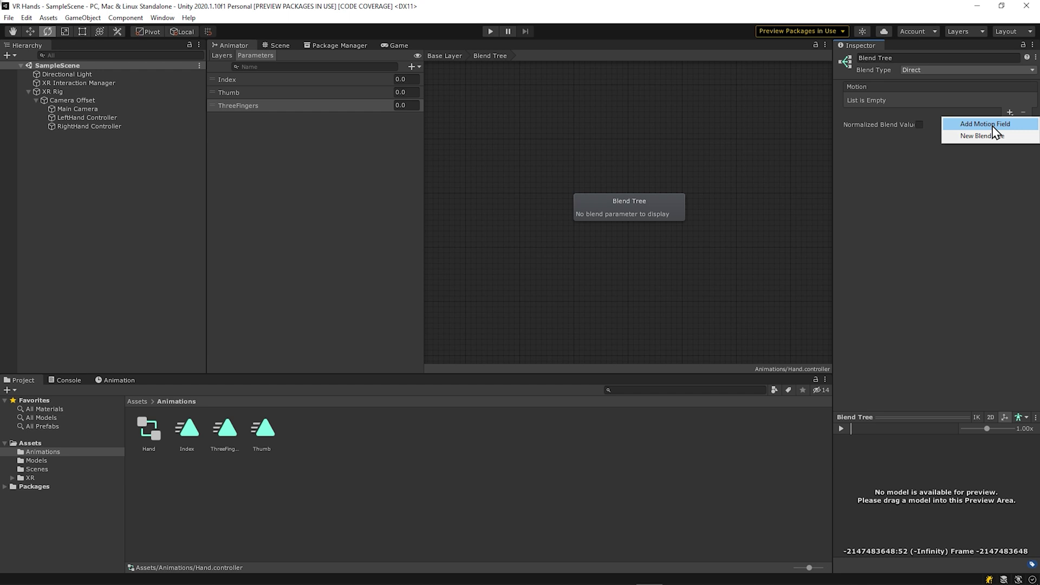
{"action": "left_click", "coordinate": [986, 124]}
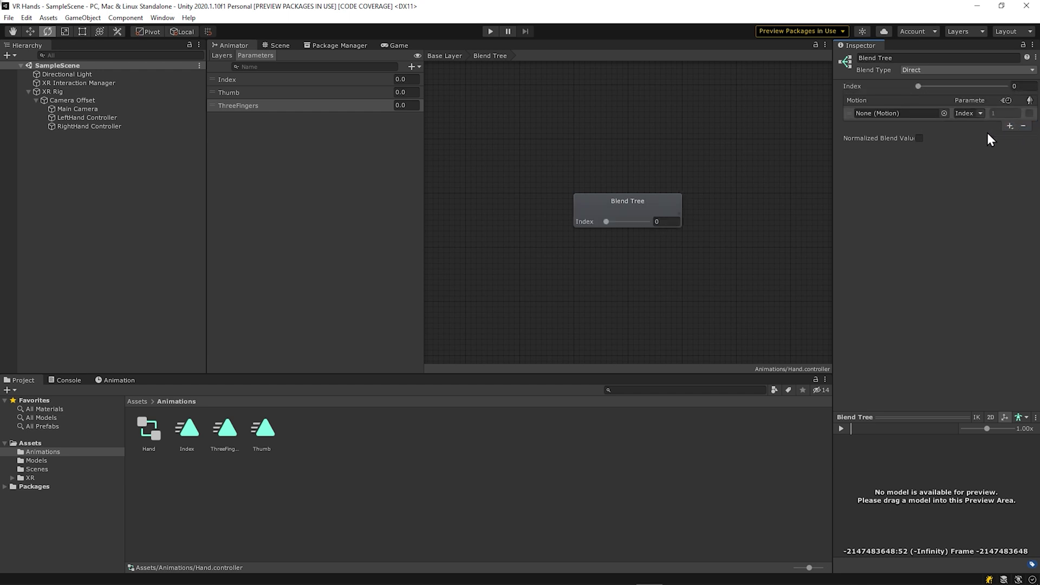
{"action": "left_click", "coordinate": [1009, 125]}
{"action": "left_click", "coordinate": [986, 137]}
{"action": "left_click", "coordinate": [1009, 137]}
{"action": "left_click", "coordinate": [986, 149]}
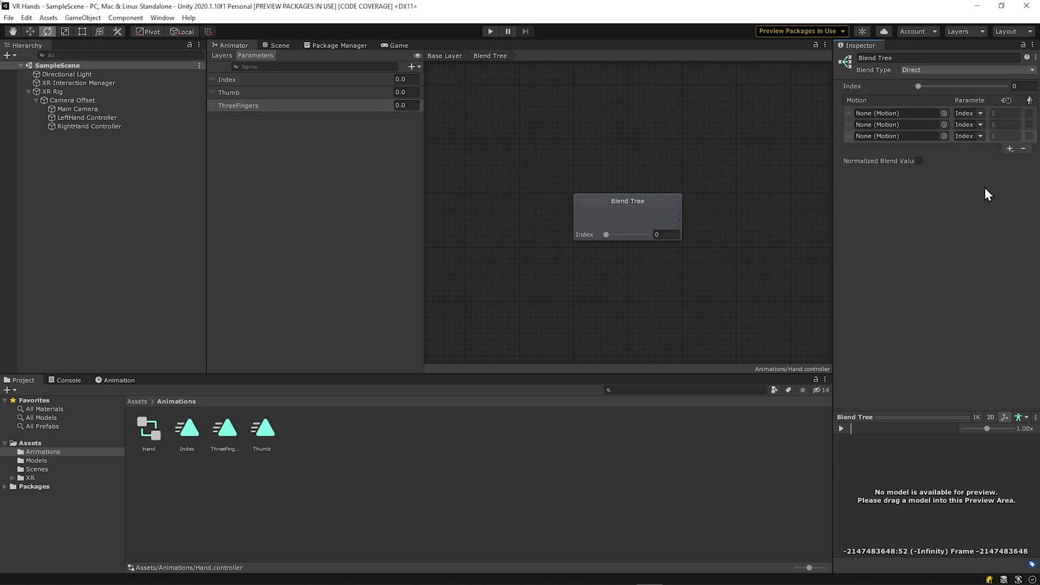
Assign the Index, Thumb and ThreeFingers parameters to the first, second and third motions.
{"action": "left_click", "coordinate": [978, 114]}
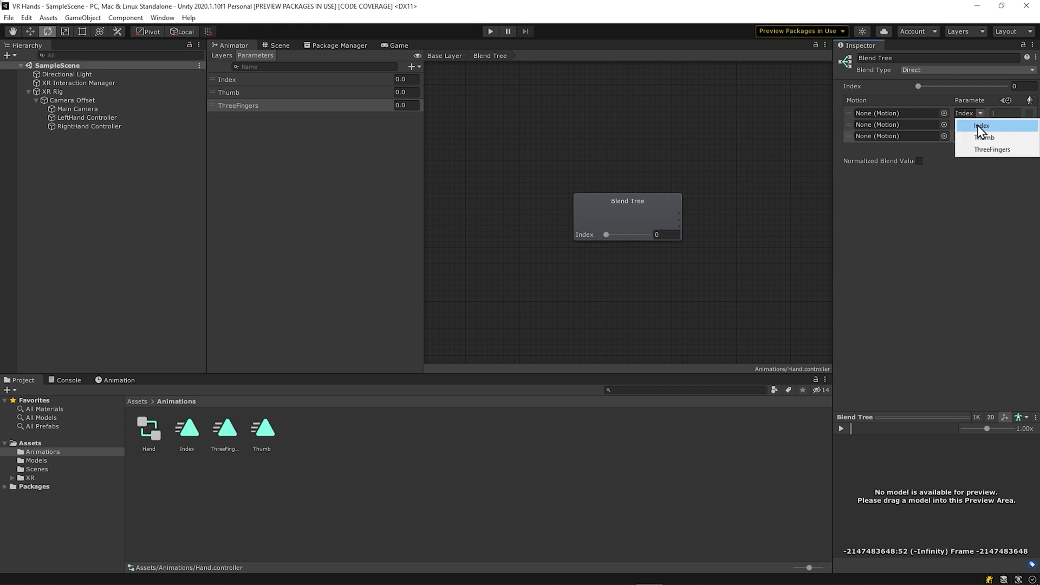
{"action": "left_click", "coordinate": [981, 126]}
{"action": "left_click", "coordinate": [981, 125]}
{"action": "left_click", "coordinate": [983, 149]}
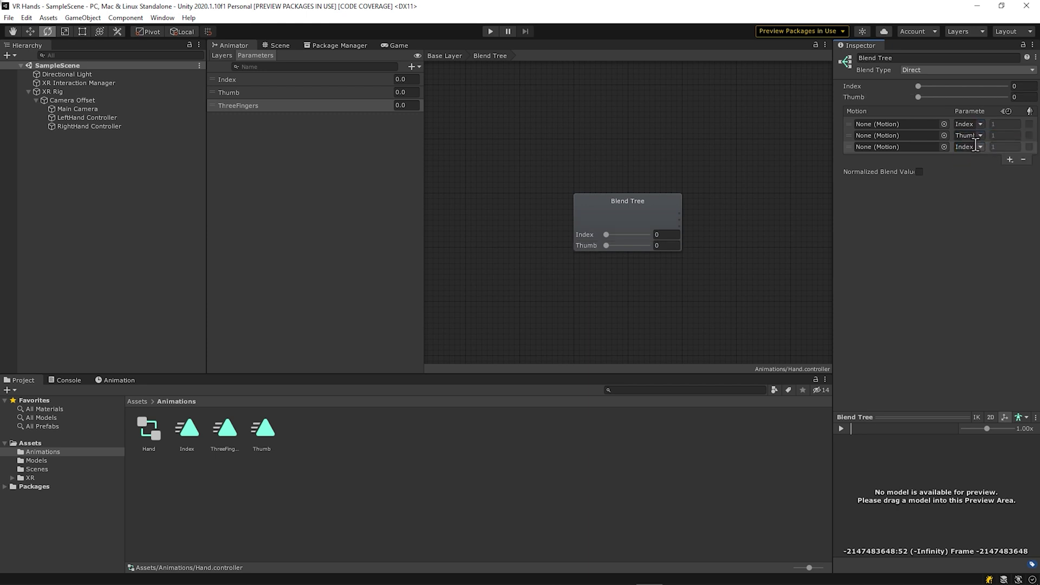
{"action": "left_click", "coordinate": [979, 147]}
{"action": "left_click", "coordinate": [985, 181]}
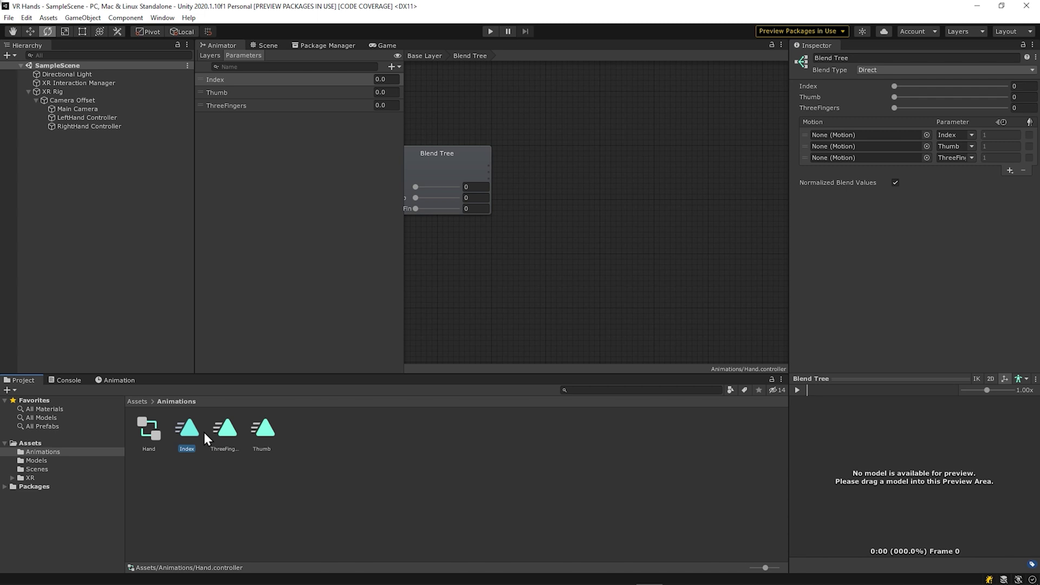
Drop the Index, Thumb and ThreeFingers clips into the three motion slots.
{"action": "left_click_drag", "start_coordinate": [203, 430], "coordinate": [896, 135]}
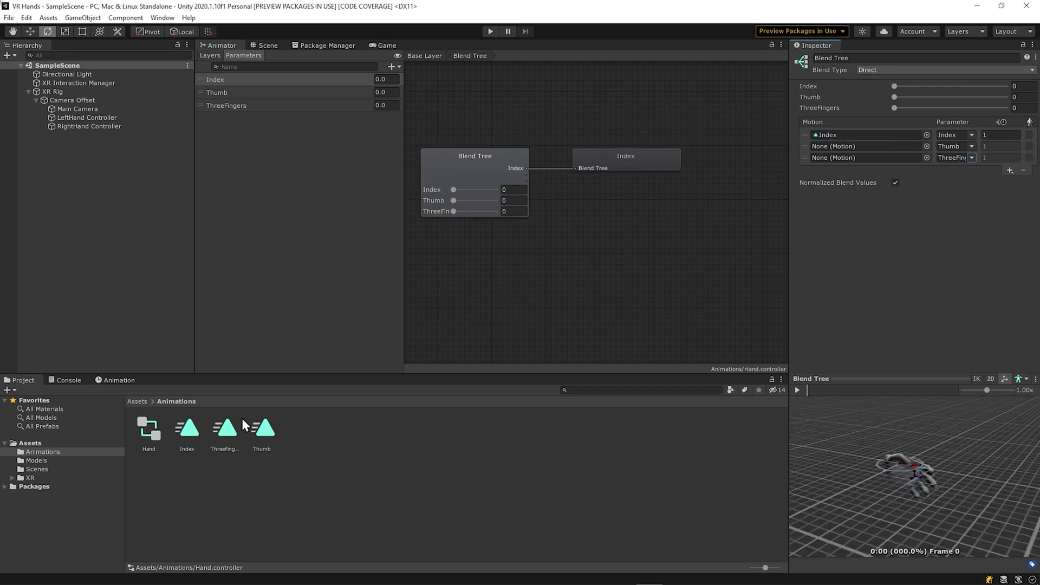
{"action": "left_click_drag", "start_coordinate": [262, 428], "coordinate": [834, 146]}
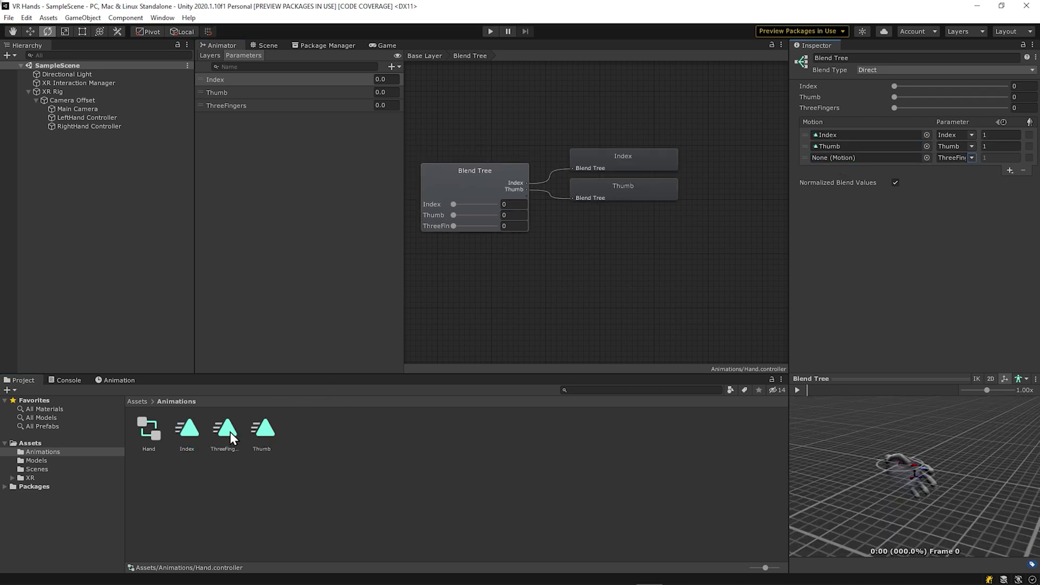
{"action": "left_click_drag", "start_coordinate": [229, 431], "coordinate": [843, 158]}
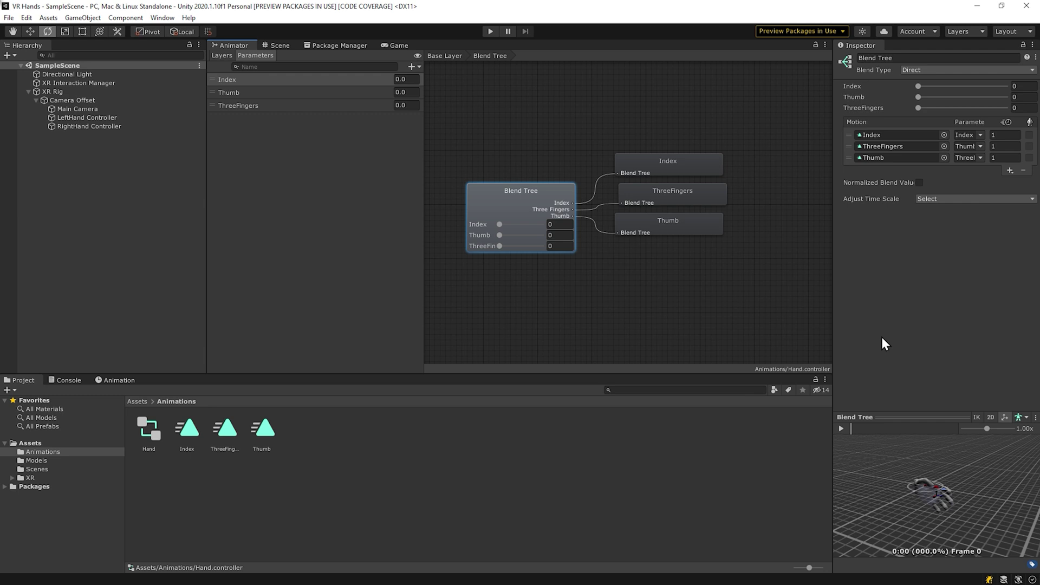
Load the Left Hand model into the preview, play it, and enlarge the Inspector and preview panels.
{"action": "left_click", "coordinate": [137, 401]}
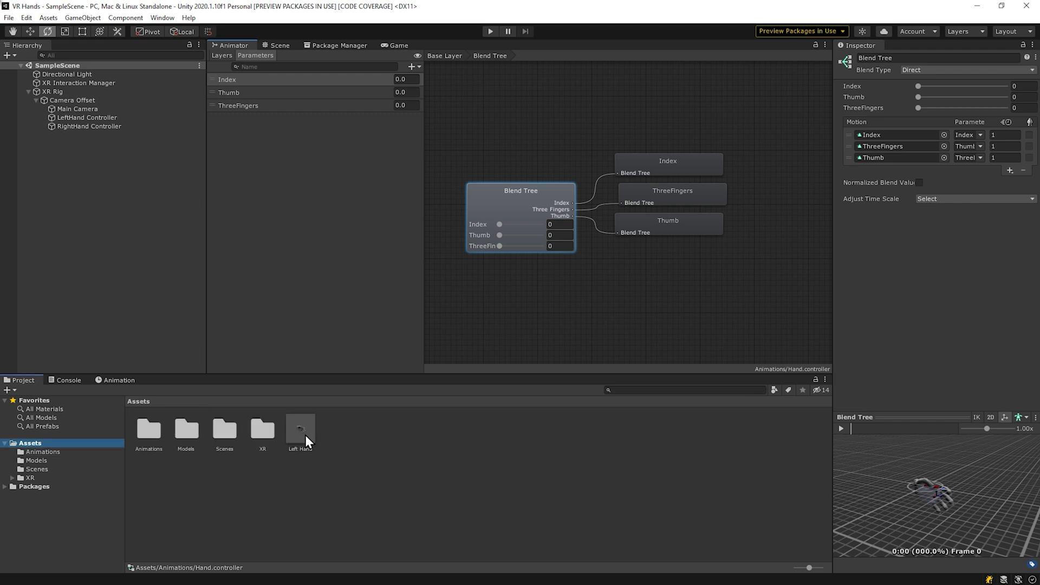
{"action": "left_click_drag", "start_coordinate": [304, 435], "coordinate": [921, 482]}
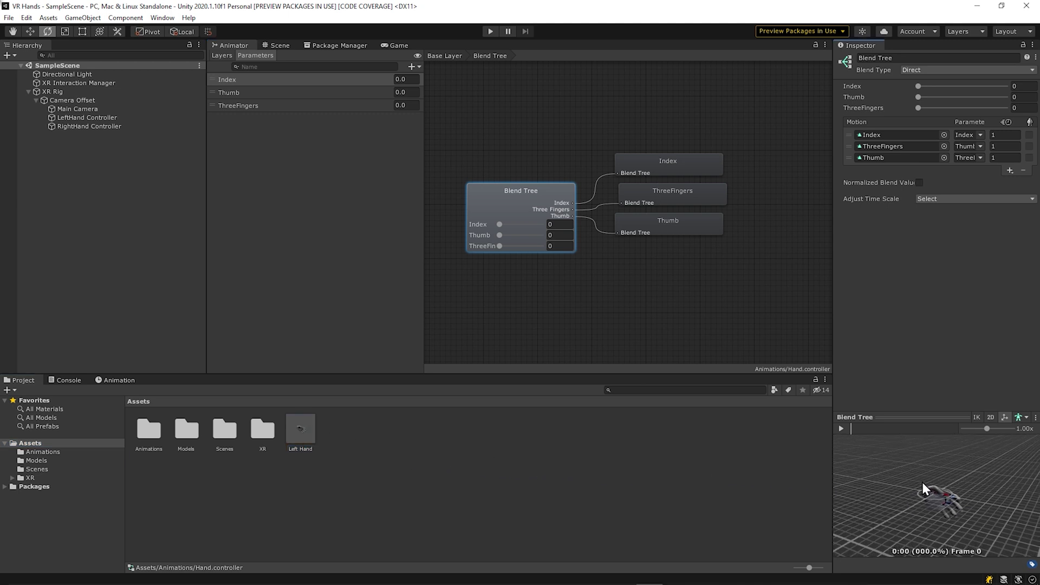
{"action": "left_click", "coordinate": [842, 428]}
{"action": "left_click_drag", "start_coordinate": [833, 417], "coordinate": [680, 417]}
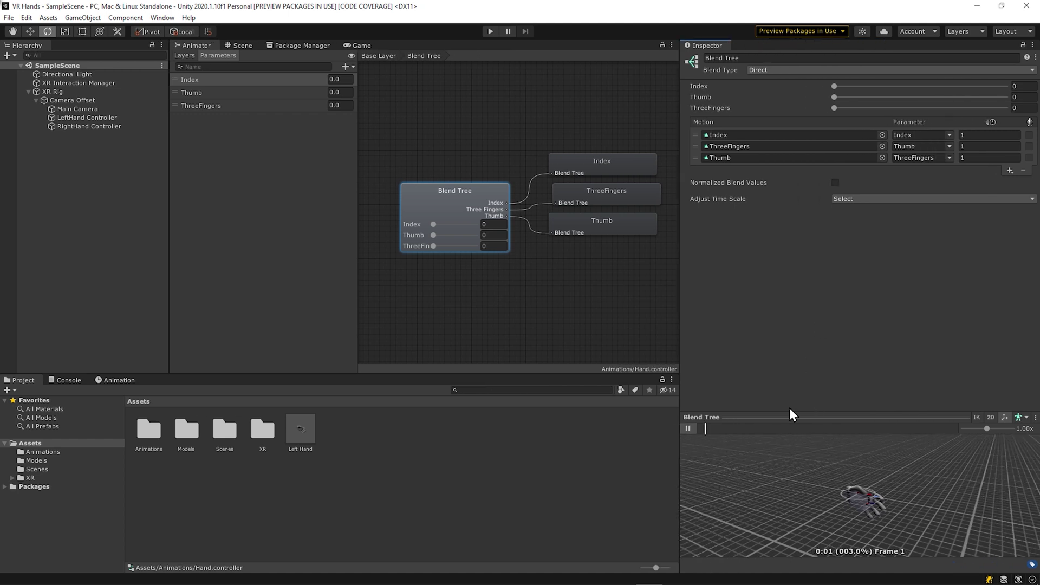
{"action": "left_click_drag", "start_coordinate": [791, 415], "coordinate": [812, 202]}
{"action": "left_click_drag", "start_coordinate": [353, 281], "coordinate": [265, 281]}
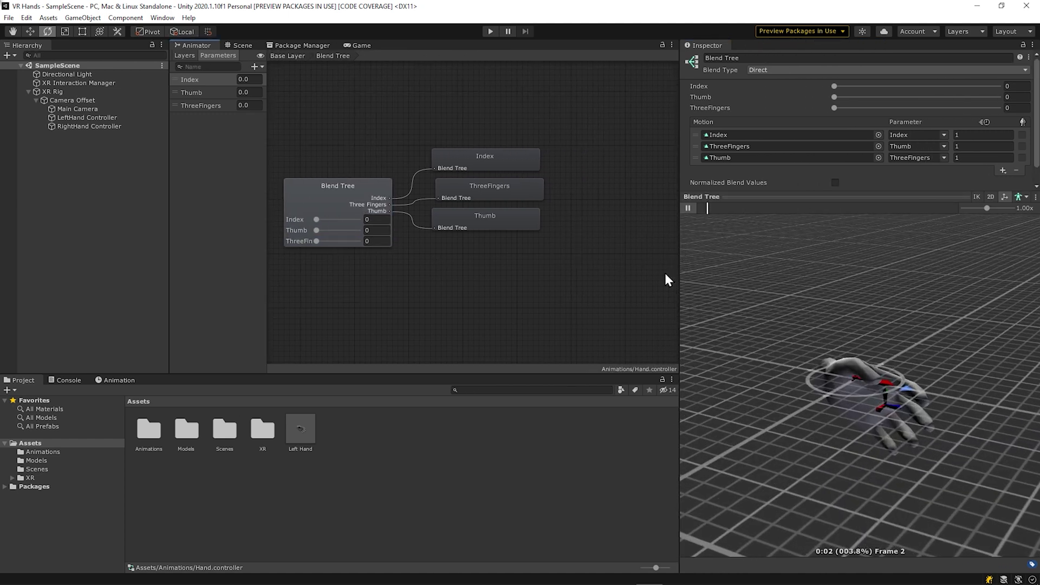
{"action": "left_click_drag", "start_coordinate": [680, 272], "coordinate": [595, 274]}
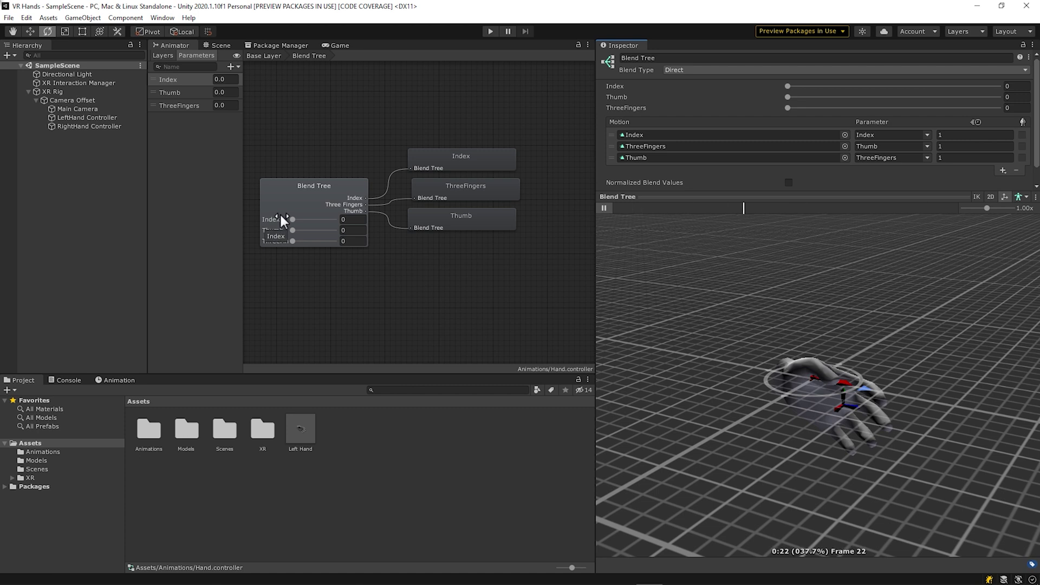
Set Index to 0.5, then raise the Index, Thumb and ThreeFingers blend values to 1.
{"action": "left_click", "coordinate": [345, 220]}
{"action": "type", "text": ".5"}
{"action": "key", "text": "Return"}
{"action": "left_click", "coordinate": [307, 205]}
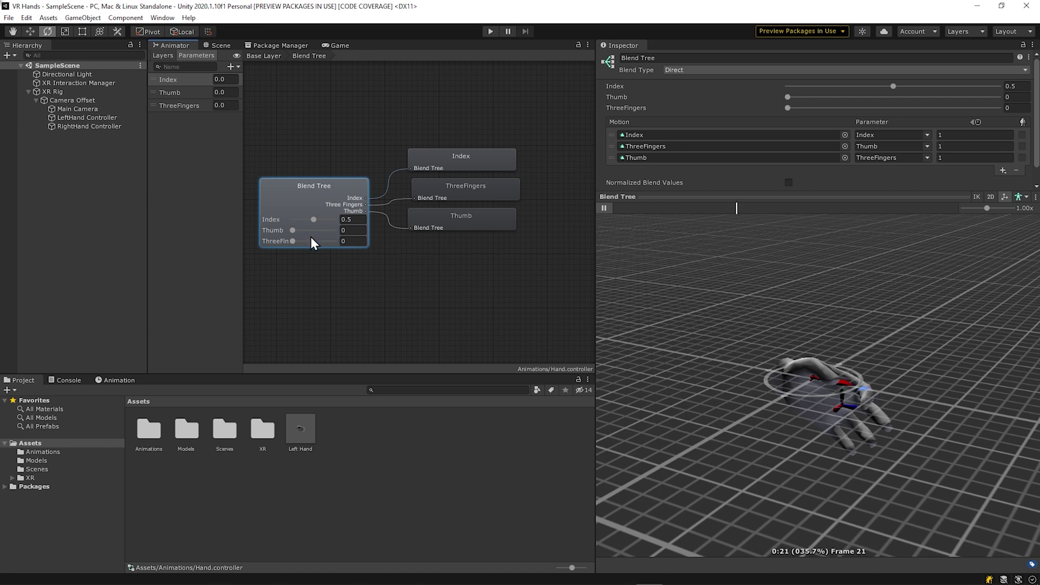
{"action": "left_click_drag", "start_coordinate": [313, 219], "coordinate": [389, 229]}
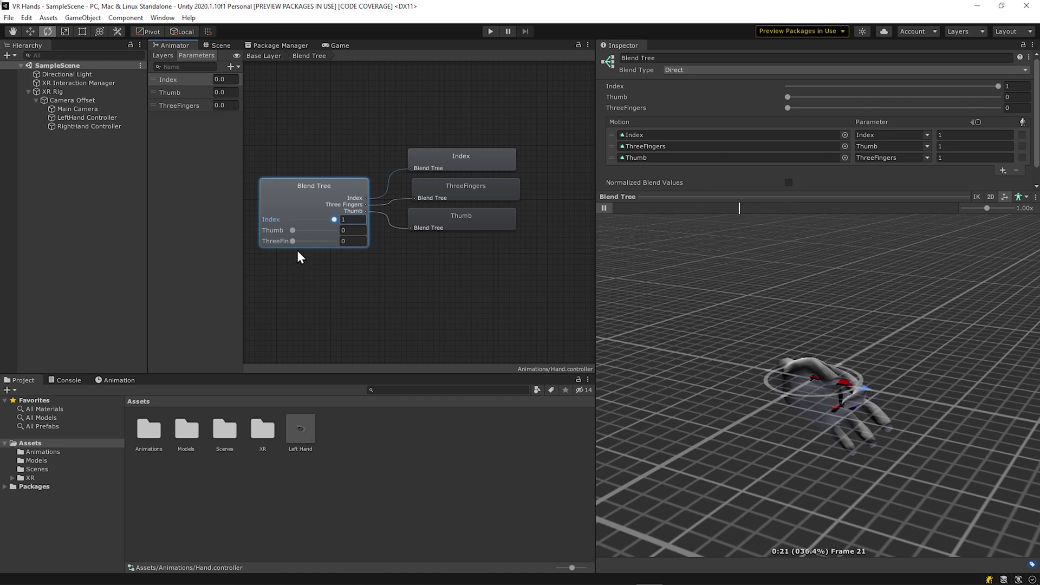
{"action": "left_click_drag", "start_coordinate": [296, 231], "coordinate": [474, 236]}
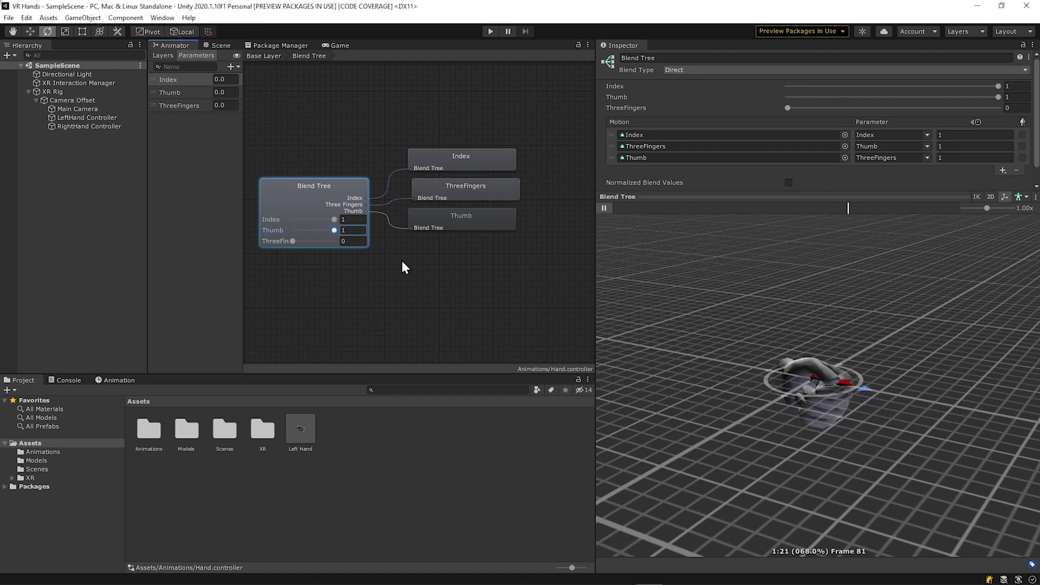
{"action": "left_click_drag", "start_coordinate": [294, 245], "coordinate": [417, 243]}
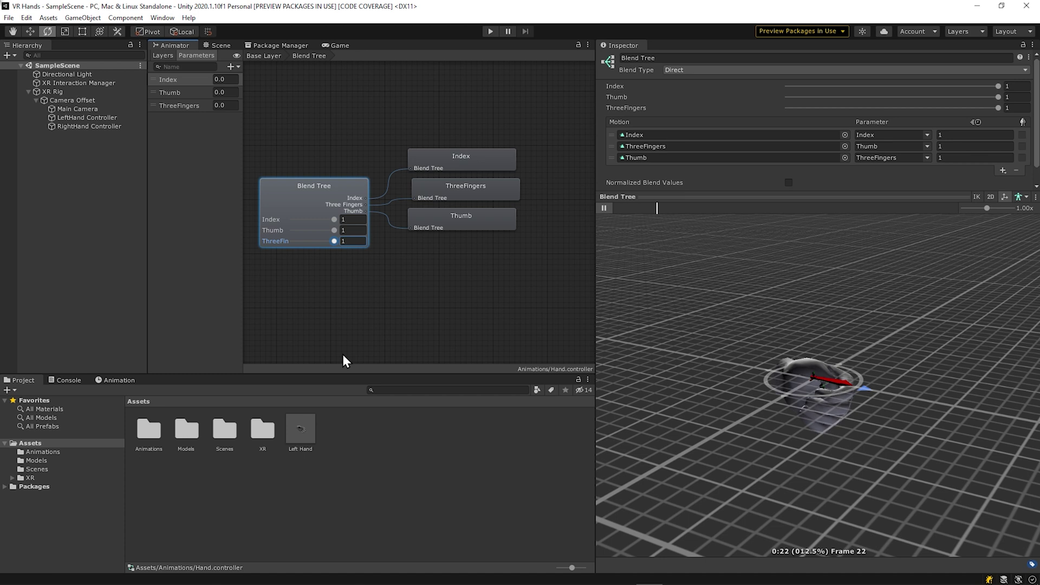